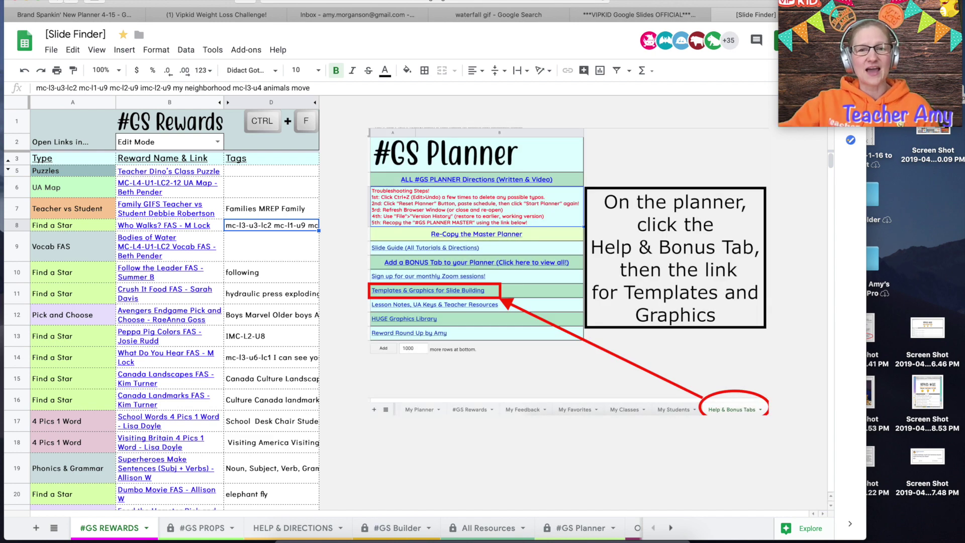
Step: Open the FAS Template (6 Numbers/3 Stars) link from the #GS Builder sheet
{"action": "left_click", "coordinate": [394, 531]}
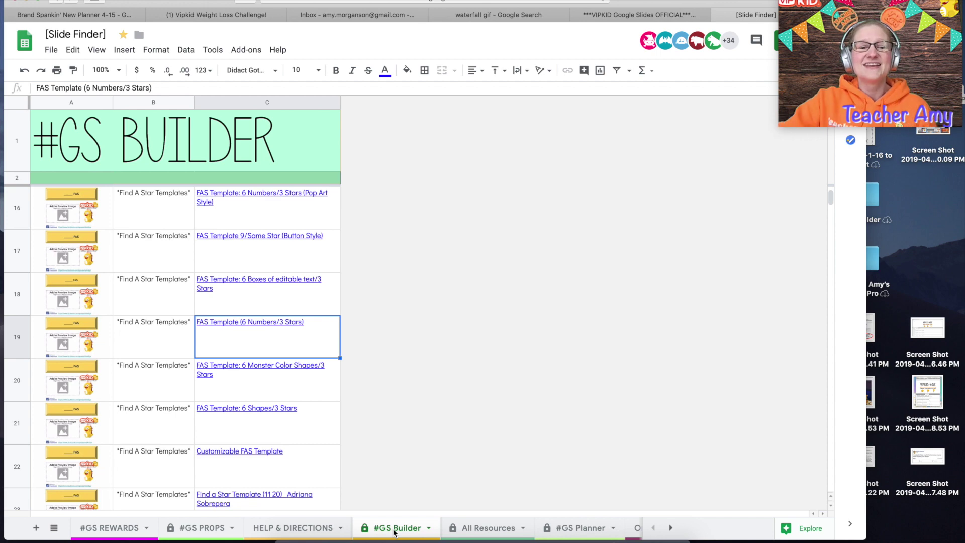
{"action": "scroll", "coordinate": [218, 327], "scroll_direction": "down", "scroll_amount": 8}
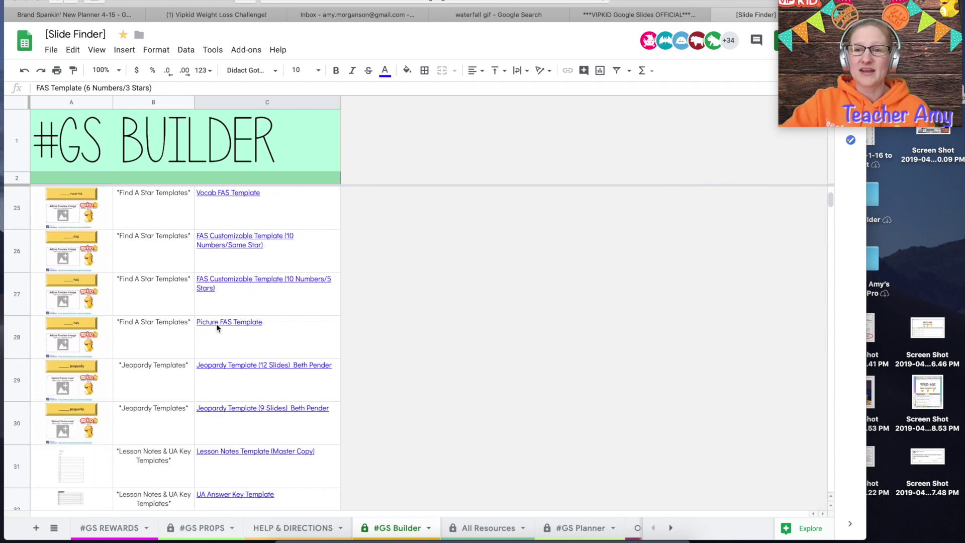
{"action": "scroll", "coordinate": [217, 327], "scroll_direction": "up", "scroll_amount": 10}
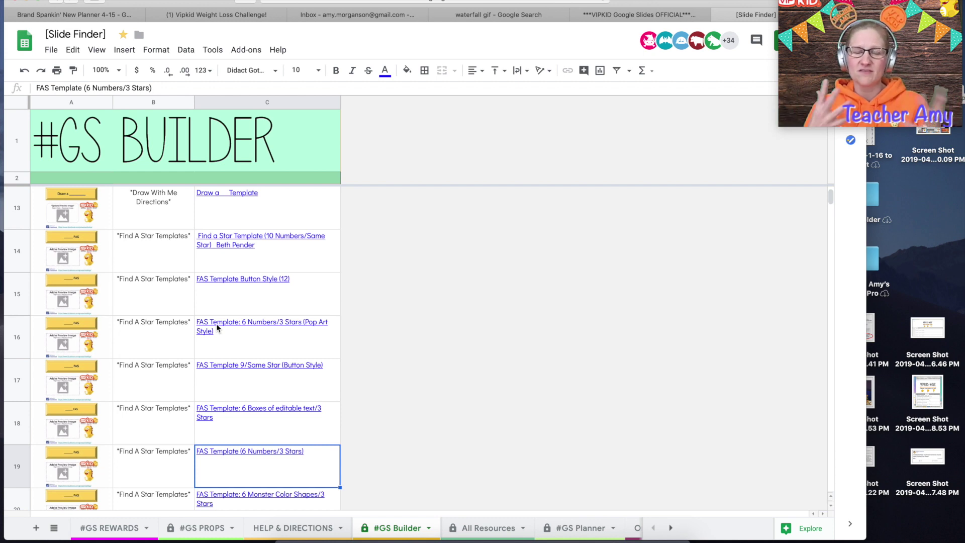
{"action": "mouse_move", "coordinate": [249, 451]}
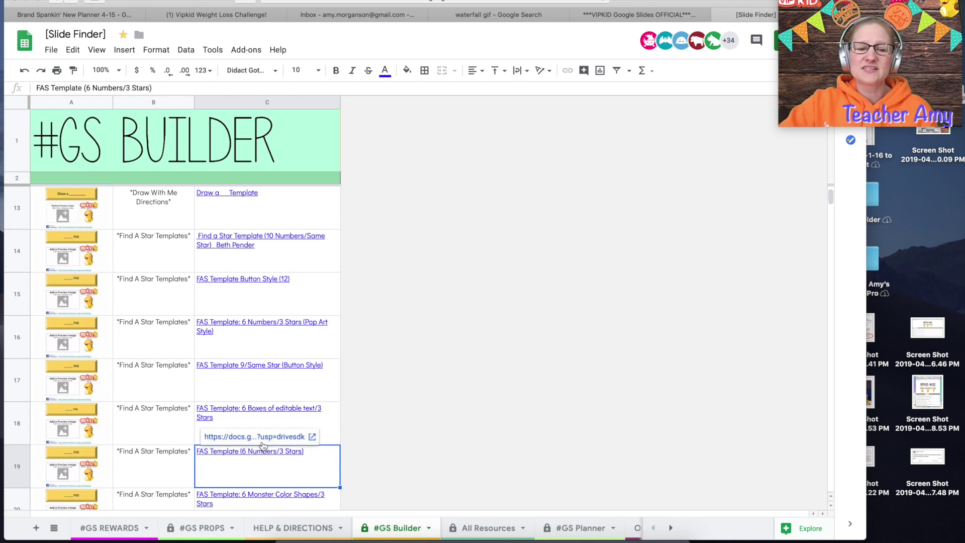
{"action": "left_click", "coordinate": [280, 439]}
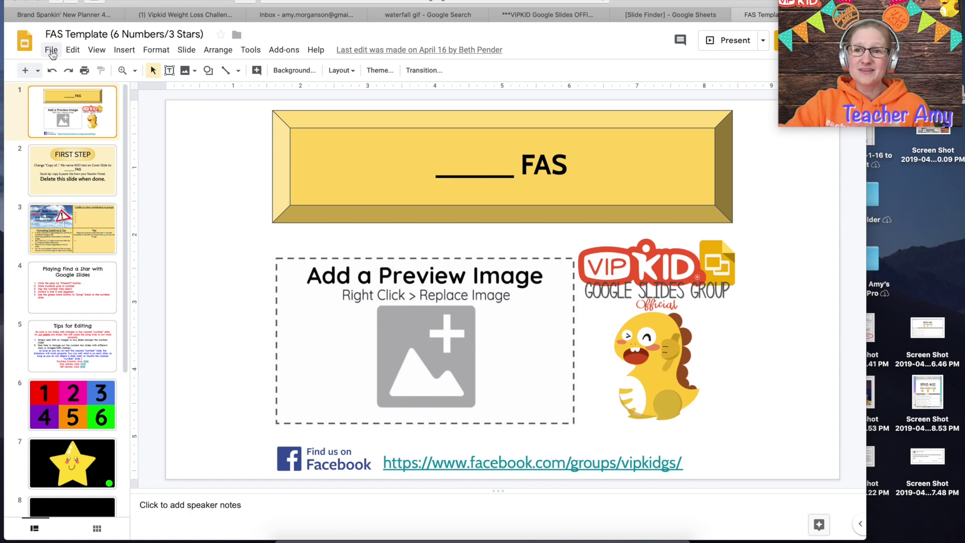
Step: Make your own copy of the FAS template presentation
{"action": "left_click", "coordinate": [51, 51]}
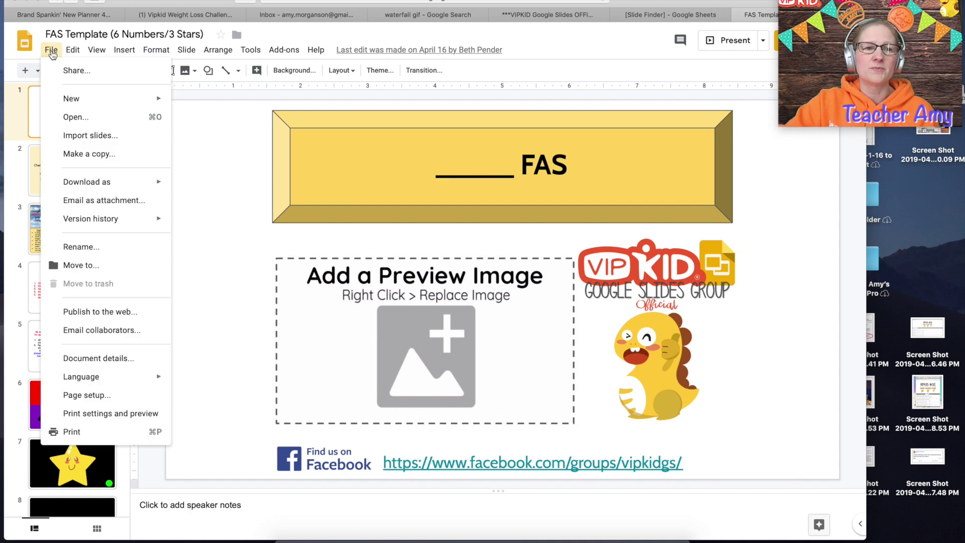
{"action": "left_click", "coordinate": [83, 155]}
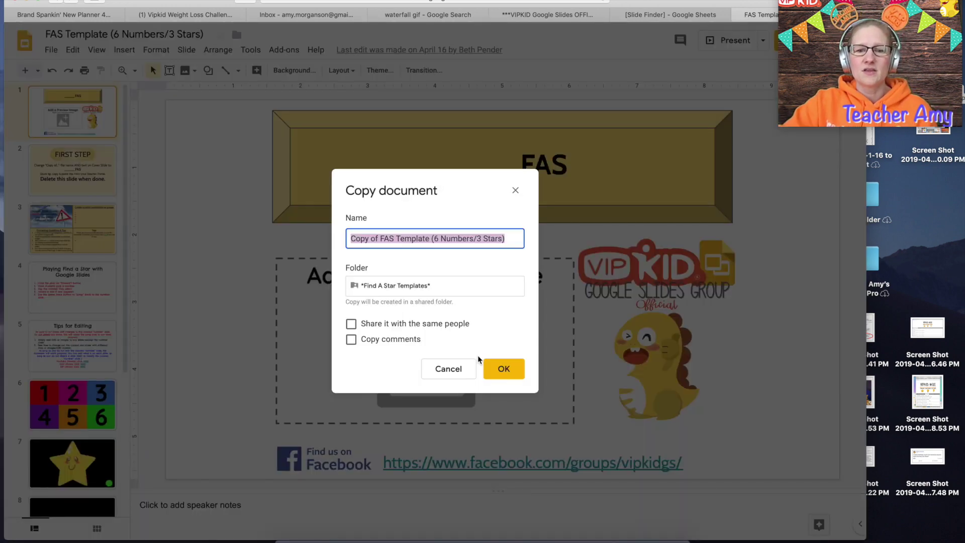
{"action": "left_click", "coordinate": [496, 370]}
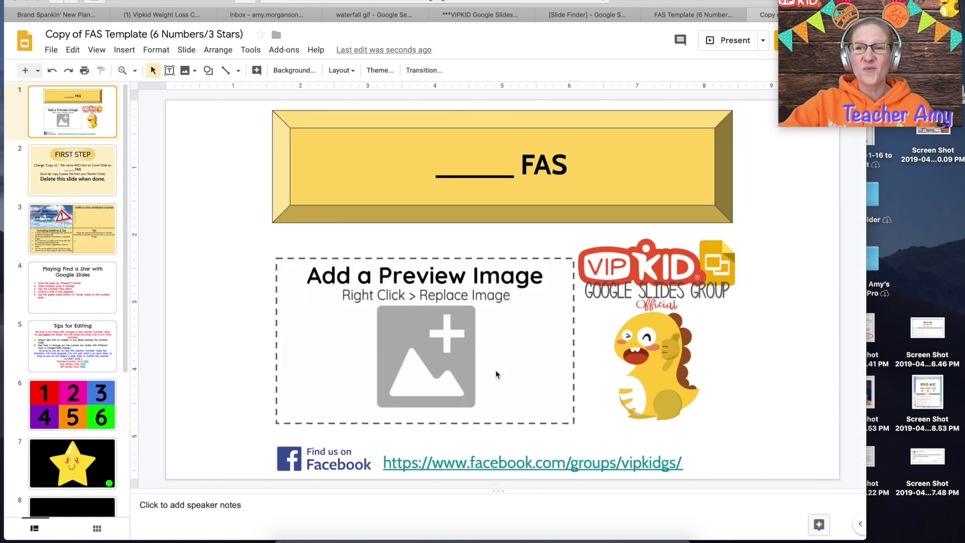
Step: Type 'Waterfalls' into the cover title blank and rename the file to Waterfalls FAS
{"action": "left_click_drag", "start_coordinate": [514, 169], "coordinate": [435, 170]}
{"action": "type", "text": "Wa"}
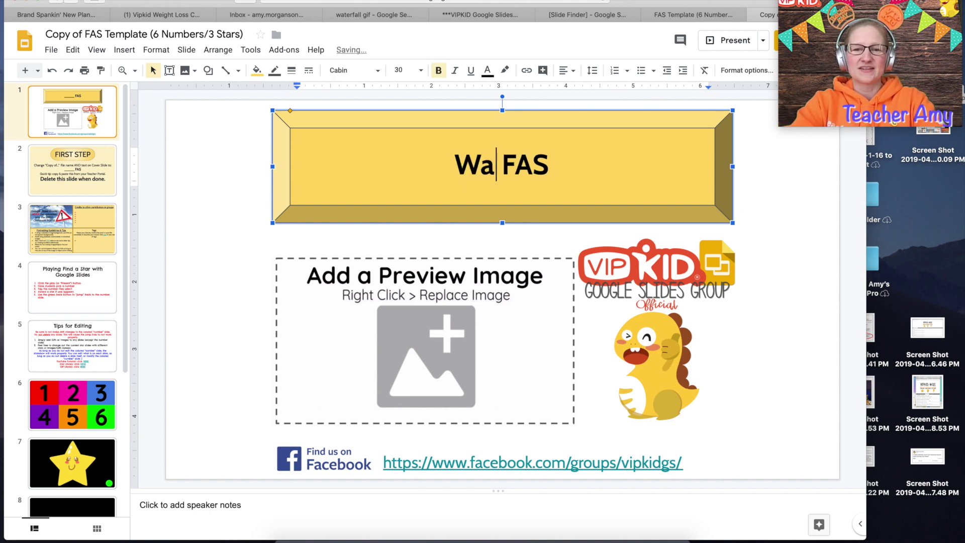
{"action": "type", "text": "terfalls"}
{"action": "left_click_drag", "start_coordinate": [150, 35], "coordinate": [43, 35]}
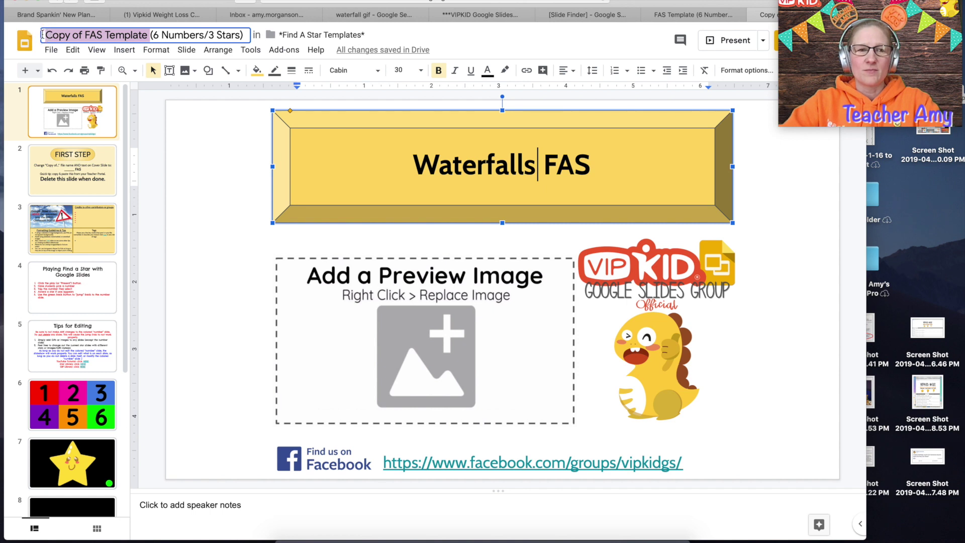
{"action": "type", "text": "Waterfalls"}
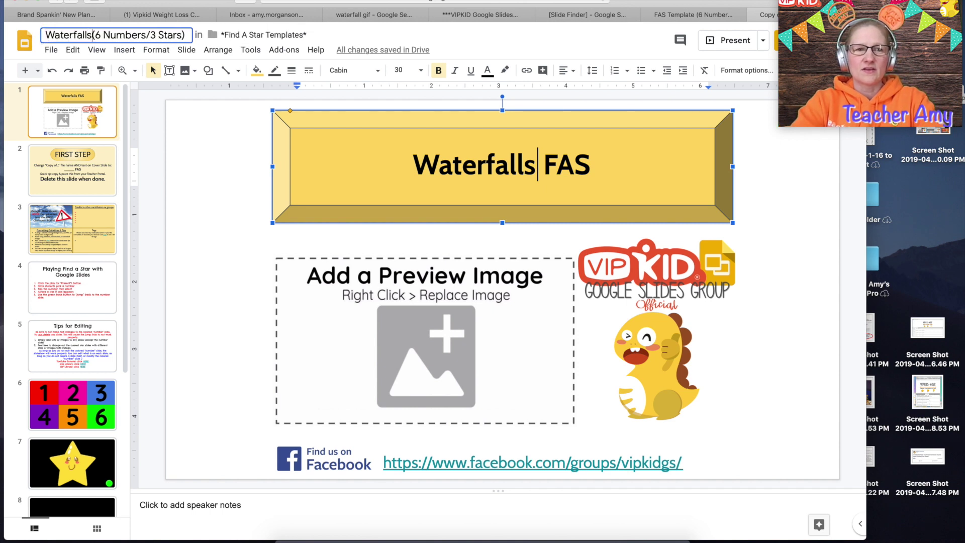
{"action": "type", "text": " FAS"}
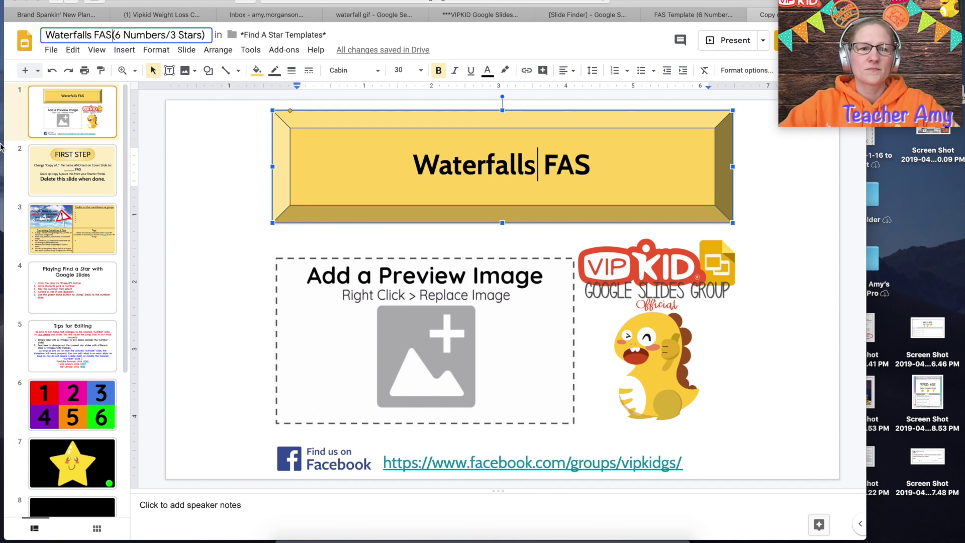
Step: Delete the FIRST STEP slide, then bring up the 'waterfall gif' image results
{"action": "left_click", "coordinate": [94, 182]}
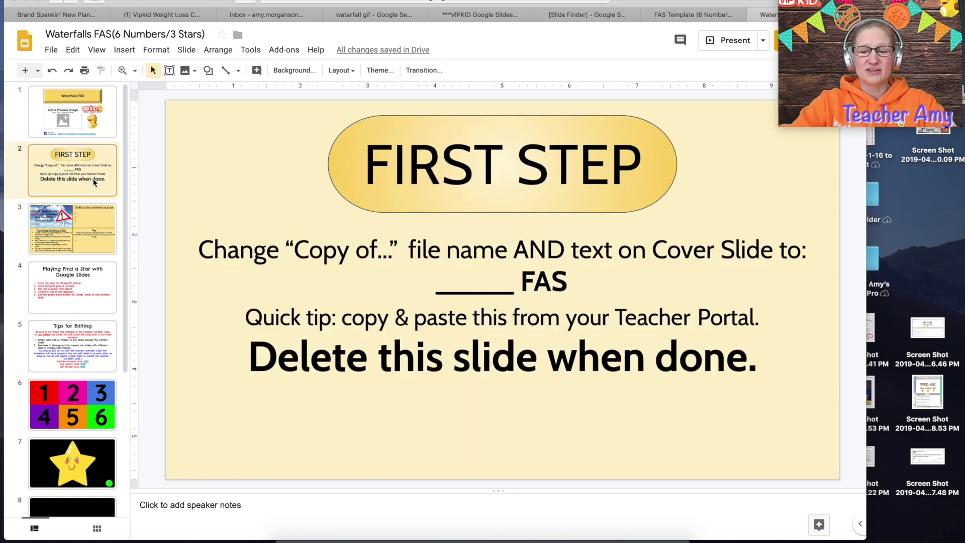
{"action": "key", "text": "Delete"}
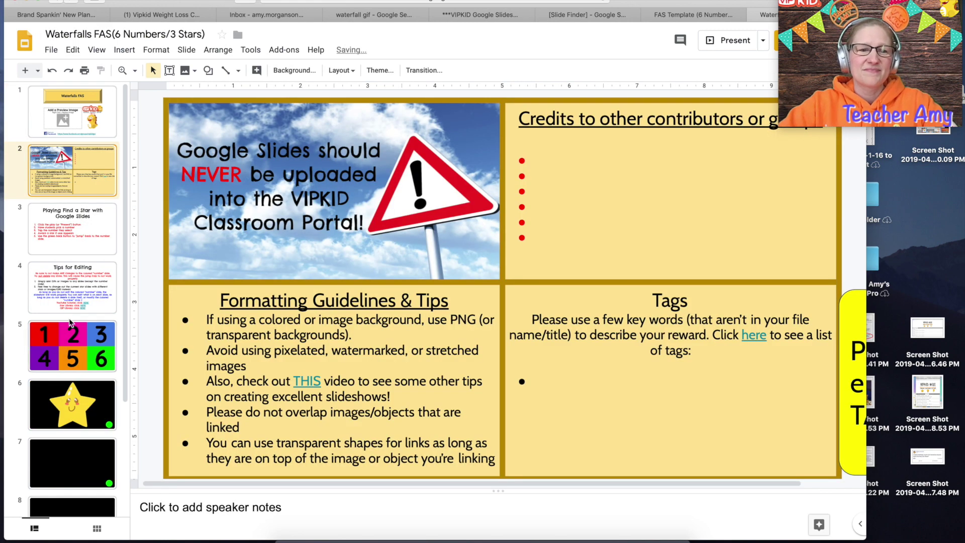
{"action": "left_click", "coordinate": [83, 353]}
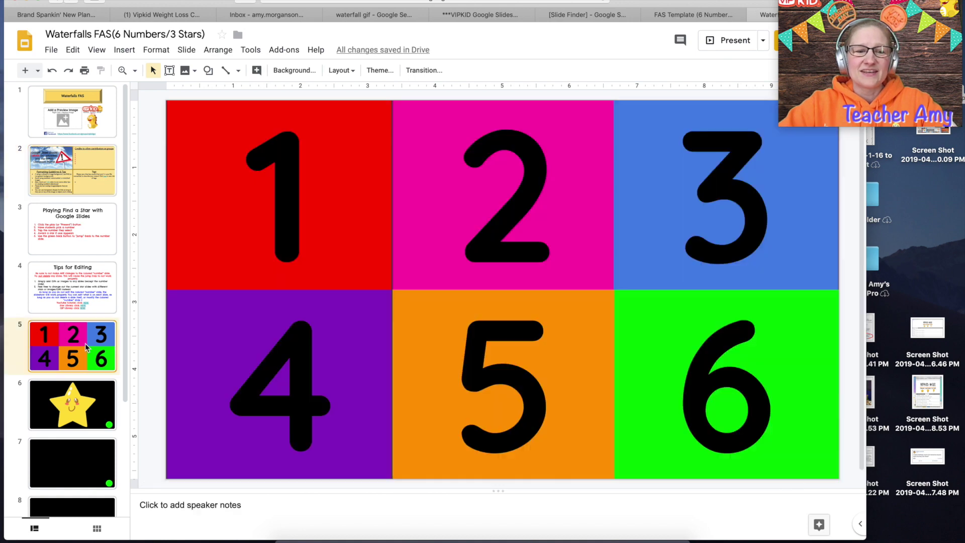
{"action": "scroll", "coordinate": [86, 343], "scroll_direction": "down", "scroll_amount": 2}
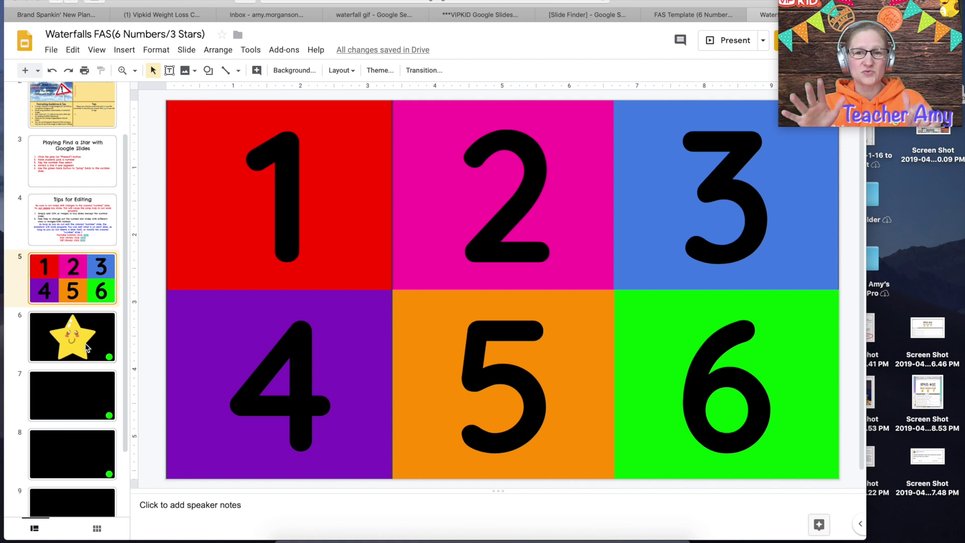
{"action": "scroll", "coordinate": [86, 347], "scroll_direction": "down", "scroll_amount": 2}
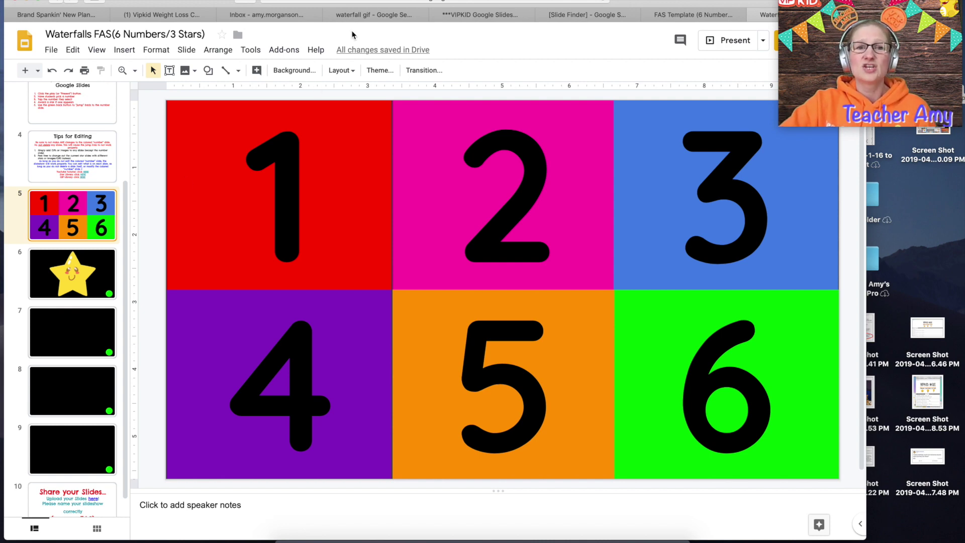
{"action": "left_click", "coordinate": [375, 15]}
{"action": "scroll", "coordinate": [327, 136], "scroll_direction": "up", "scroll_amount": 4}
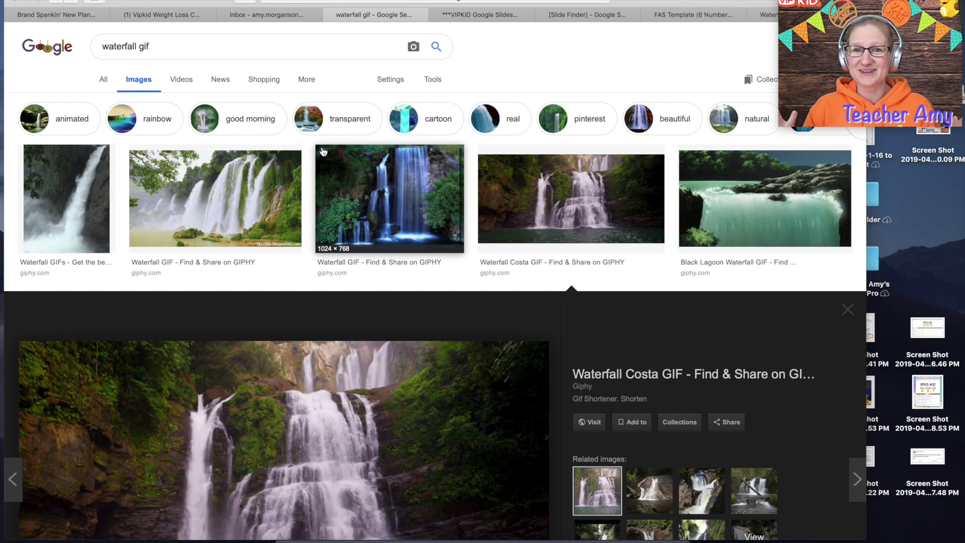
Step: Browse the waterfall GIF results, previewing the Tenor and GIPHY waterfall GIFs
{"action": "scroll", "coordinate": [367, 308], "scroll_direction": "down", "scroll_amount": 3}
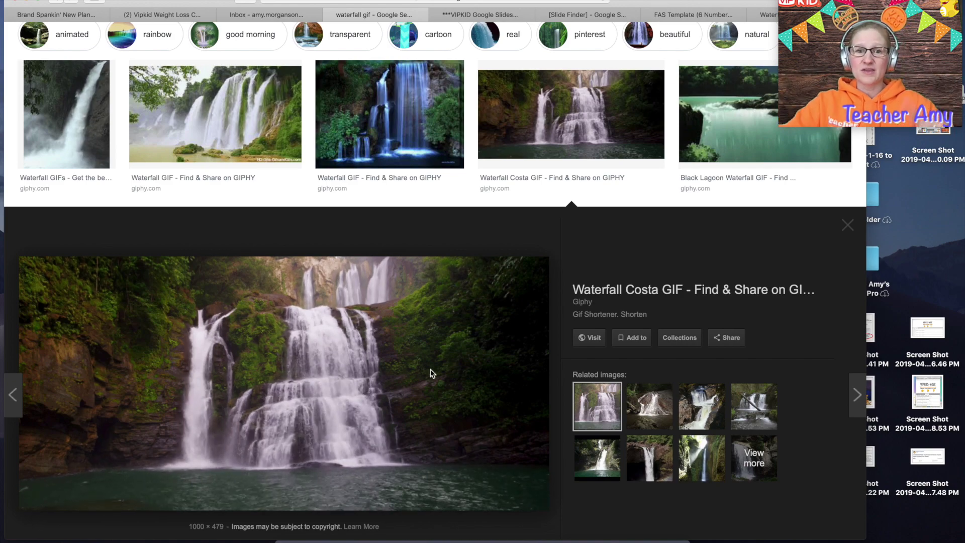
{"action": "scroll", "coordinate": [537, 334], "scroll_direction": "down", "scroll_amount": 15}
{"action": "scroll", "coordinate": [536, 334], "scroll_direction": "down", "scroll_amount": 6}
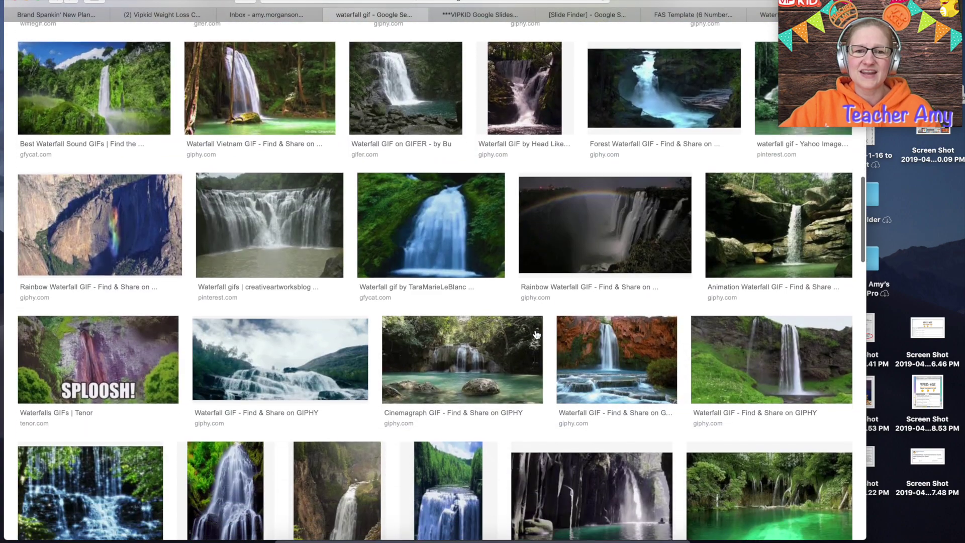
{"action": "left_click", "coordinate": [445, 386]}
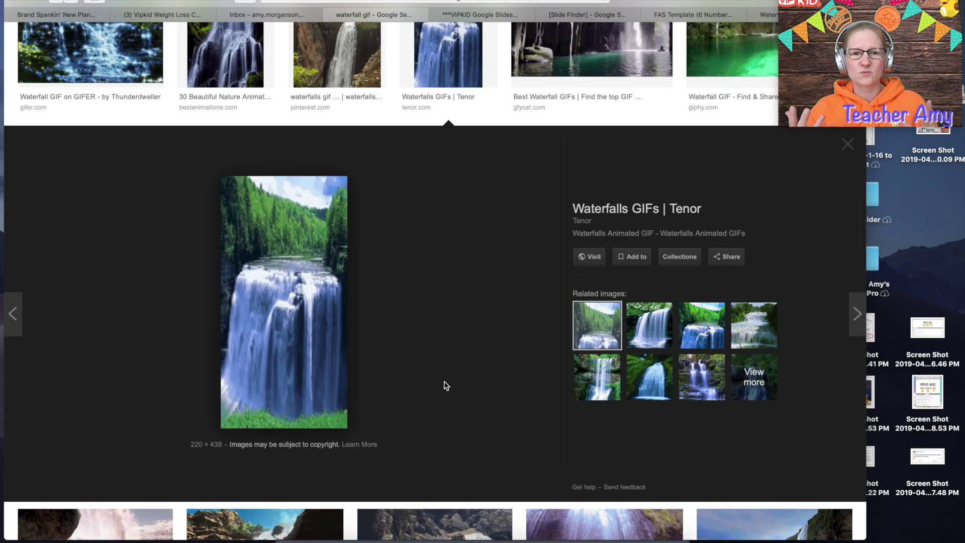
{"action": "scroll", "coordinate": [445, 385], "scroll_direction": "up", "scroll_amount": 10}
{"action": "scroll", "coordinate": [445, 385], "scroll_direction": "up", "scroll_amount": 5}
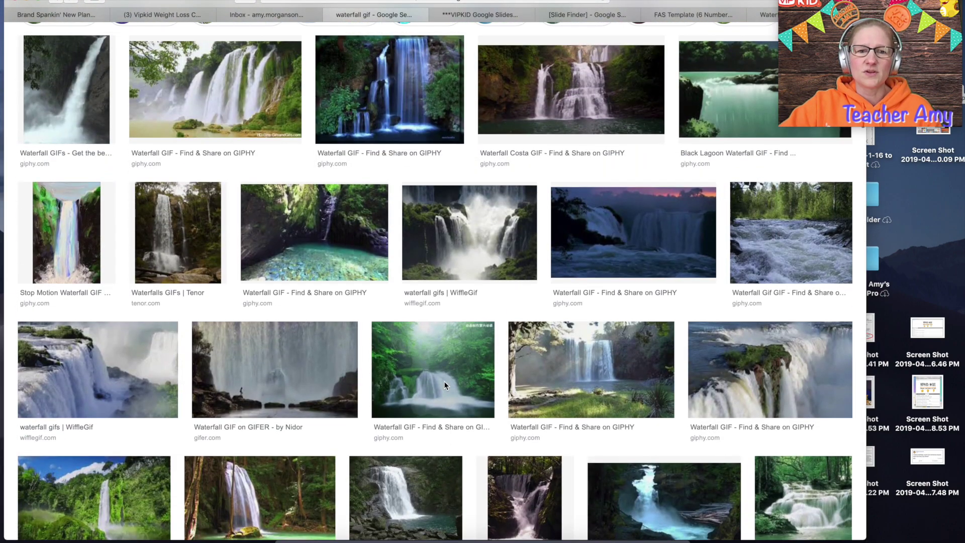
{"action": "left_click", "coordinate": [233, 210]}
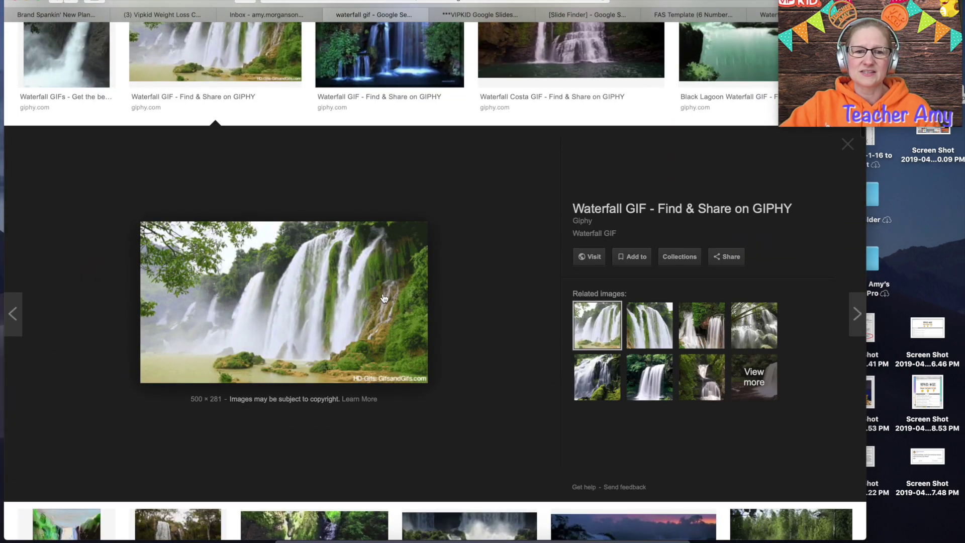
{"action": "scroll", "coordinate": [476, 255], "scroll_direction": "up", "scroll_amount": 3}
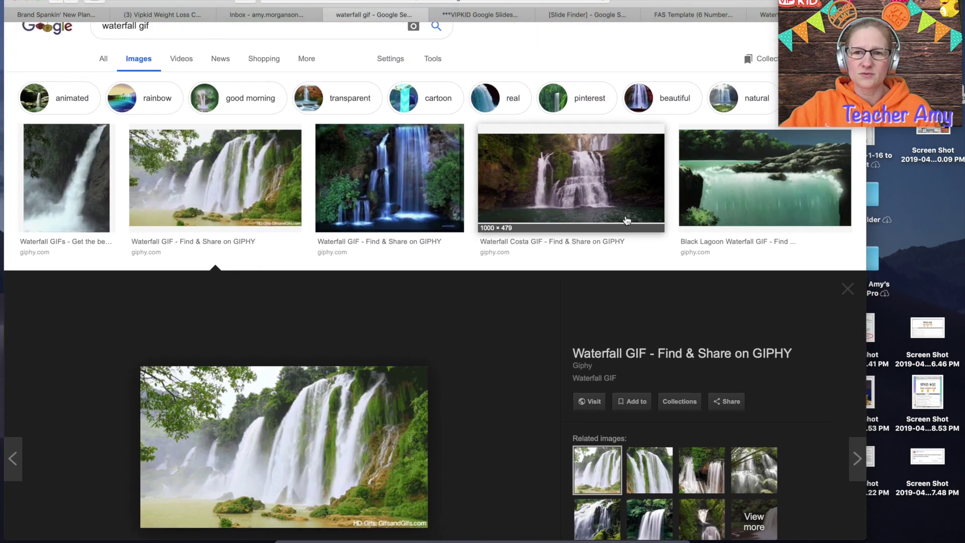
Step: Copy the image address of the Waterfall Costa GIF
{"action": "left_click", "coordinate": [618, 181]}
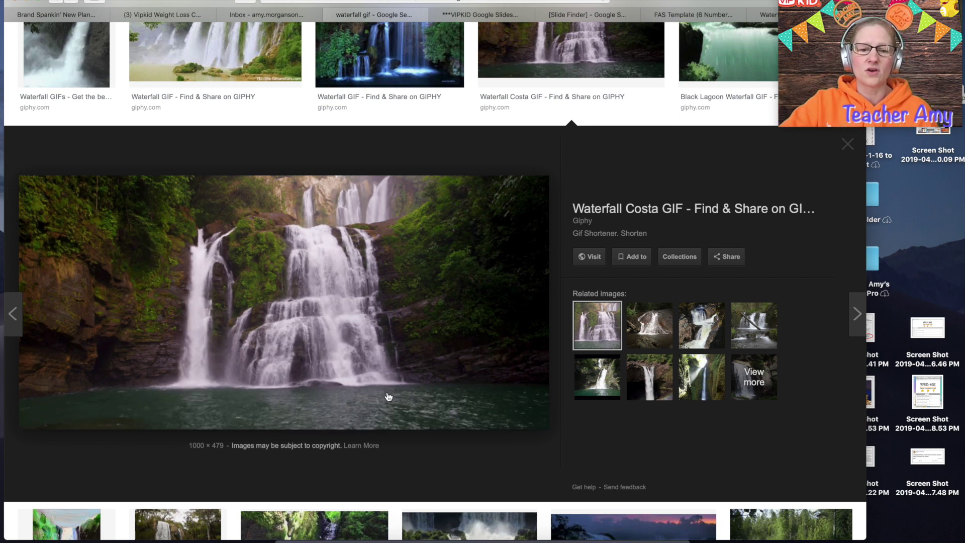
{"action": "right_click", "coordinate": [383, 327]}
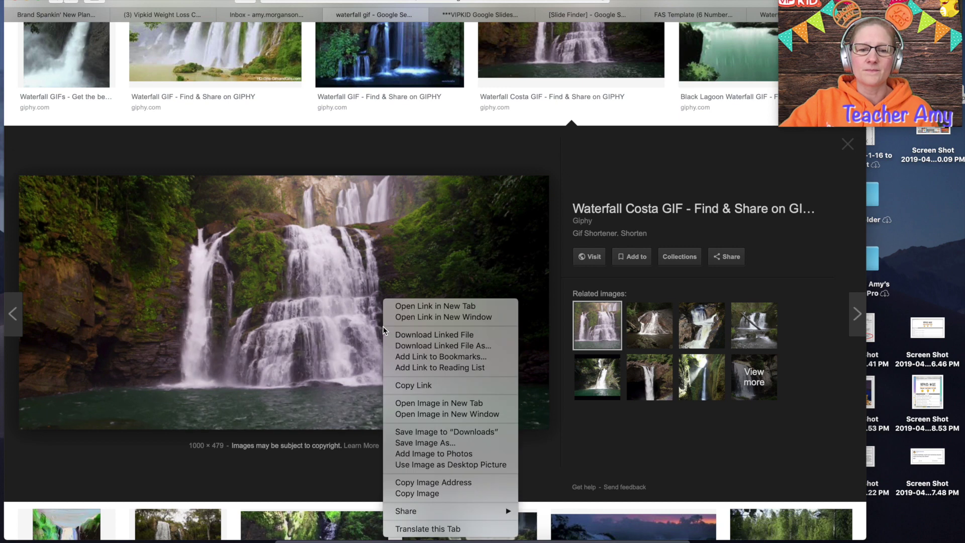
{"action": "left_click", "coordinate": [441, 482]}
Step: Insert the Waterfall Costa GIF onto slide 7 by its pasted web address
{"action": "left_click", "coordinate": [768, 14]}
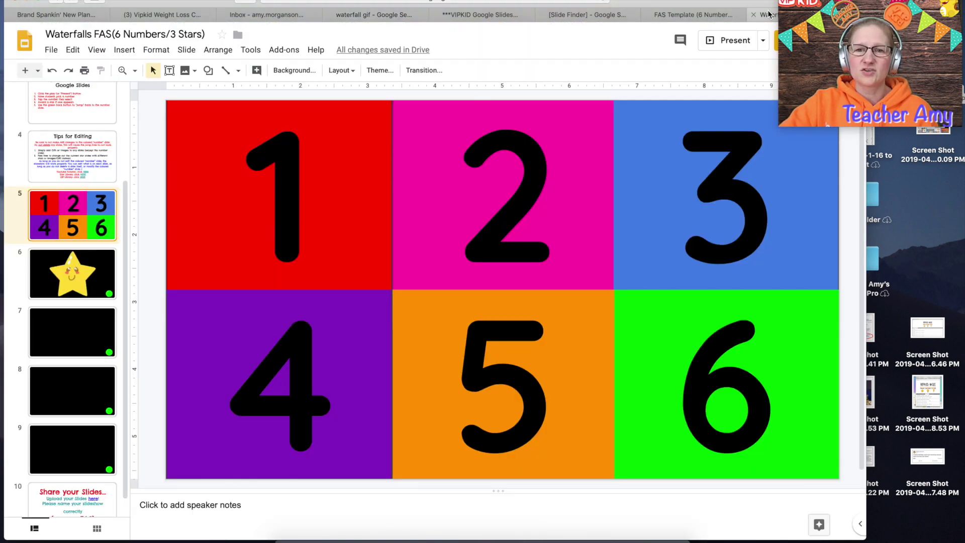
{"action": "left_click", "coordinate": [79, 347]}
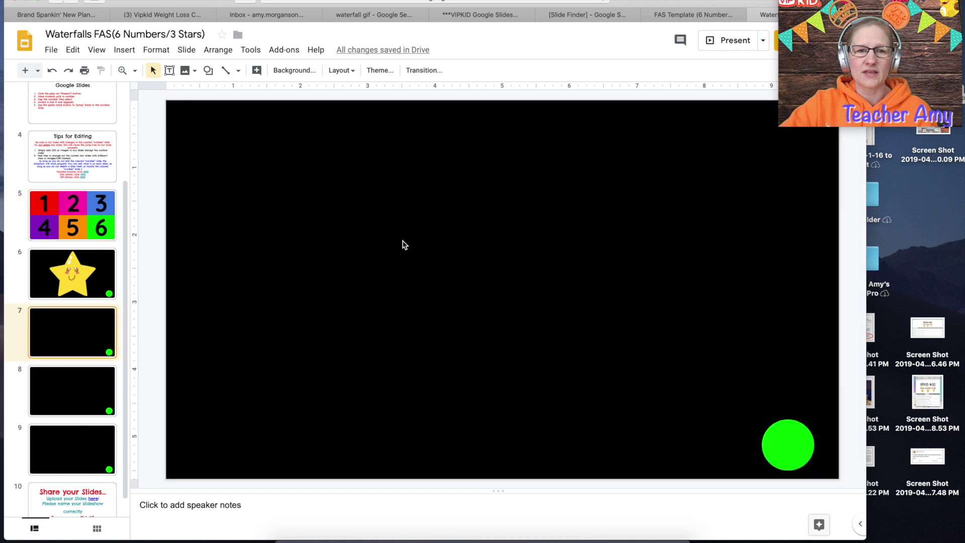
{"action": "left_click", "coordinate": [196, 73]}
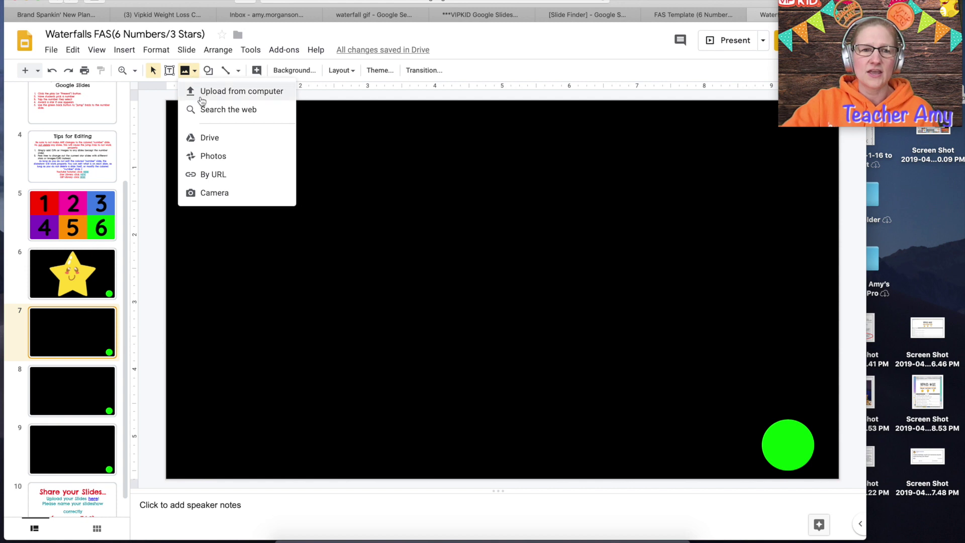
{"action": "left_click", "coordinate": [209, 176]}
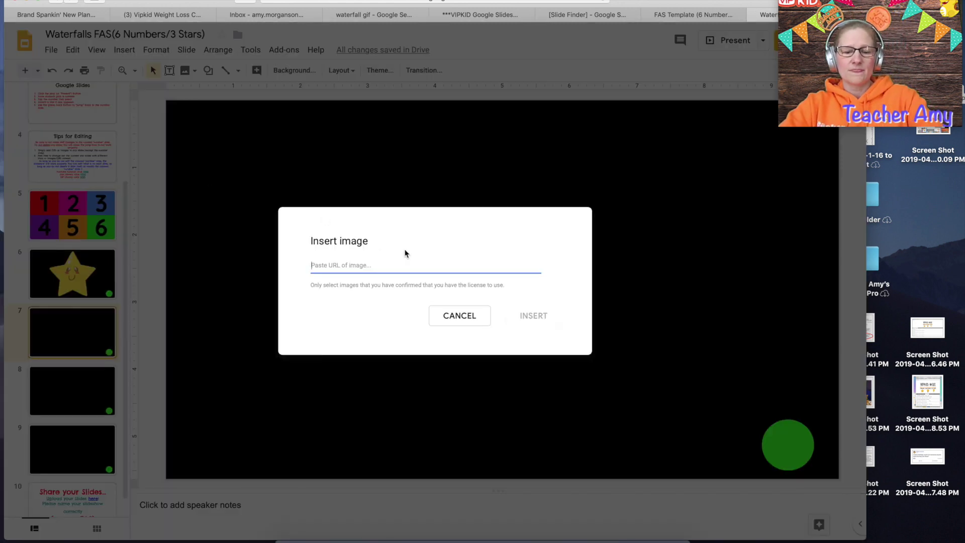
{"action": "key", "text": "super+v"}
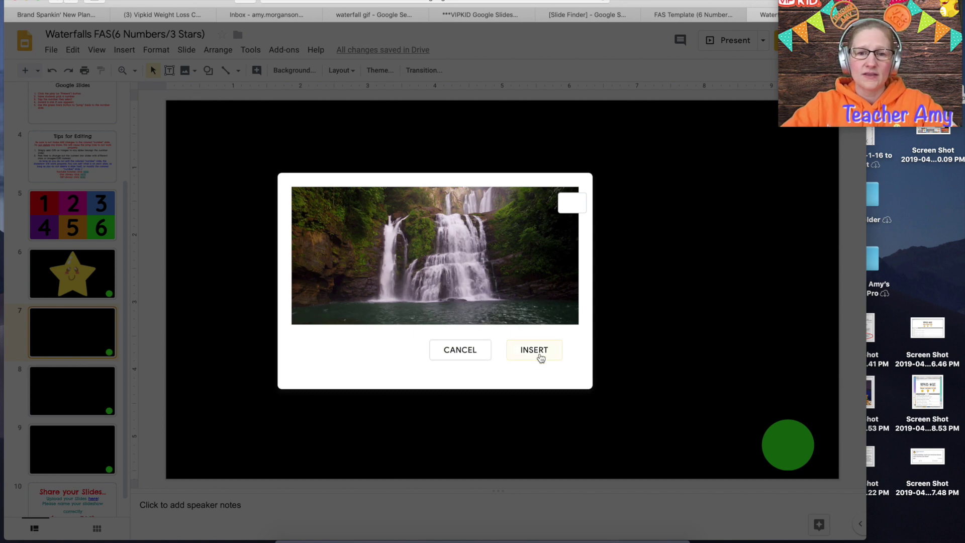
{"action": "left_click", "coordinate": [534, 350]}
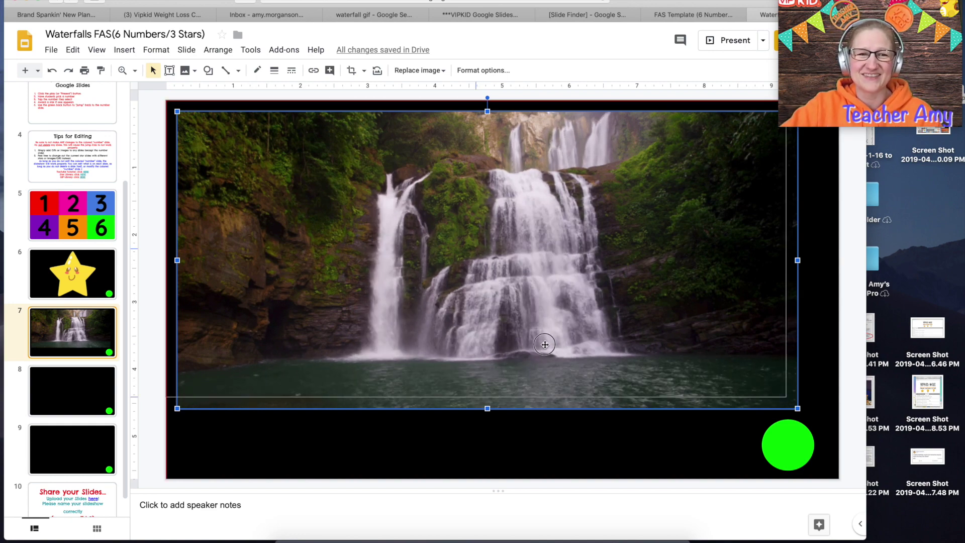
Step: Stretch the waterfall GIF to the full slide width and centre it vertically
{"action": "left_click_drag", "start_coordinate": [554, 352], "coordinate": [543, 341]}
{"action": "left_click_drag", "start_coordinate": [786, 398], "coordinate": [837, 423]}
{"action": "left_click_drag", "start_coordinate": [639, 276], "coordinate": [640, 306]}
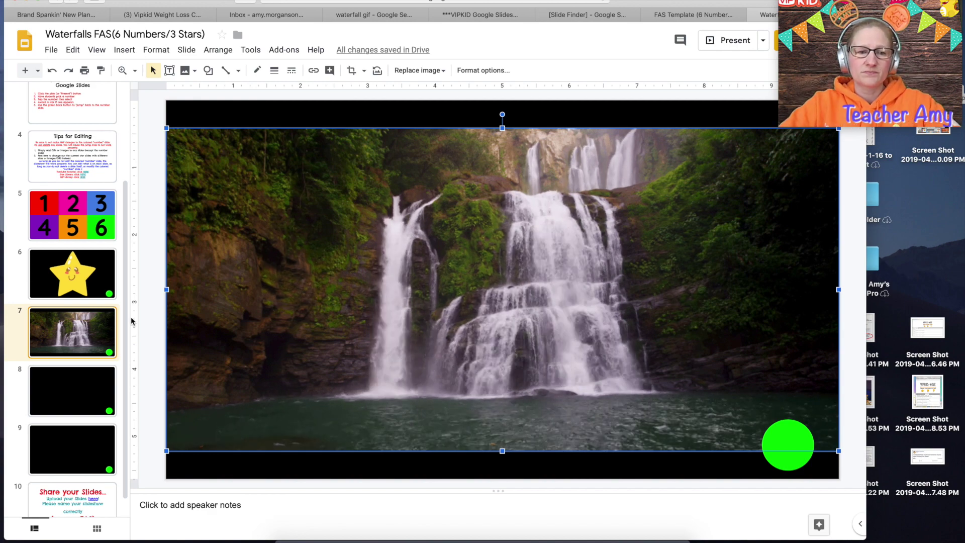
Step: Change the image search from 'waterfall gif' to 'waterfall'
{"action": "left_click", "coordinate": [73, 391]}
{"action": "left_click", "coordinate": [382, 15]}
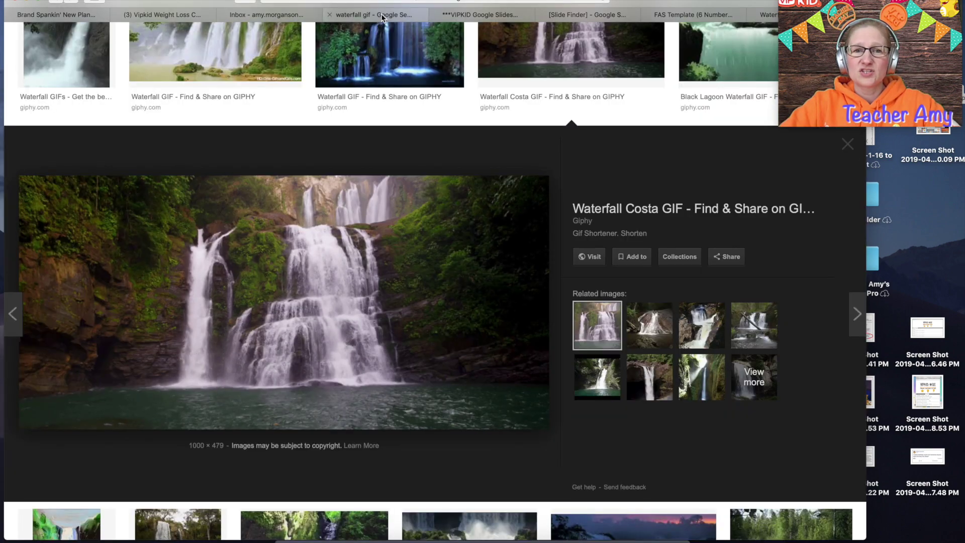
{"action": "scroll", "coordinate": [282, 101], "scroll_direction": "up", "scroll_amount": 5}
{"action": "left_click", "coordinate": [156, 46]}
{"action": "key", "text": "BackSpace"}
{"action": "key", "text": "BackSpace"}
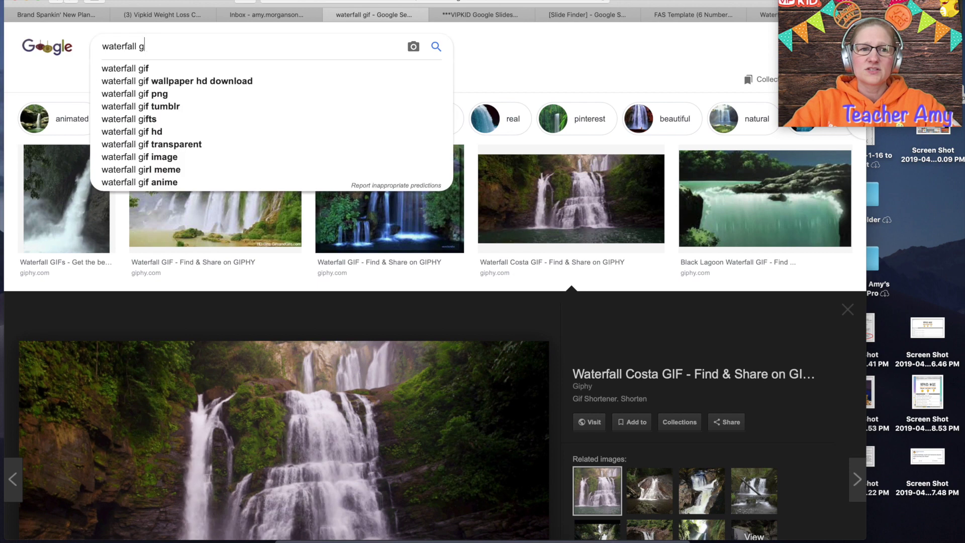
{"action": "key", "text": "BackSpace"}
{"action": "key", "text": "BackSpace"}
{"action": "key", "text": "Return"}
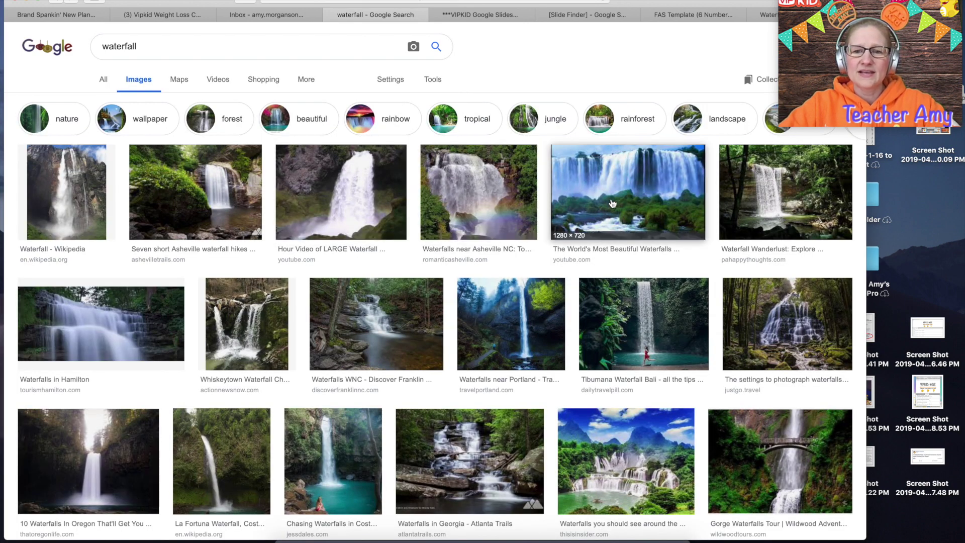
Step: Copy the wide waterfall photo from The World's Most Beautiful Waterfalls
{"action": "left_click", "coordinate": [642, 205]}
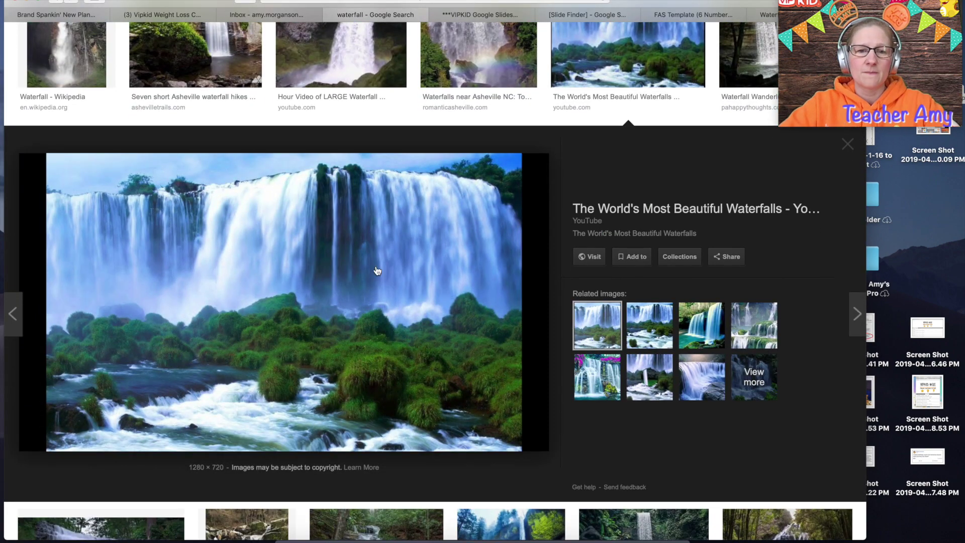
{"action": "right_click", "coordinate": [310, 293]}
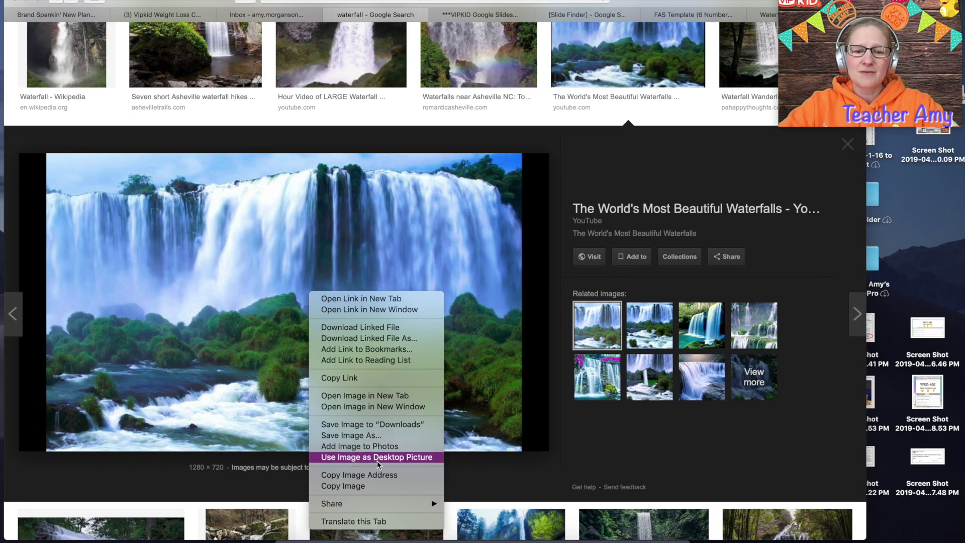
{"action": "left_click", "coordinate": [374, 487]}
Step: Paste the wide waterfall photo onto slide 8, stretch it to fill the slide, keep the green circle on top
{"action": "left_click", "coordinate": [772, 15]}
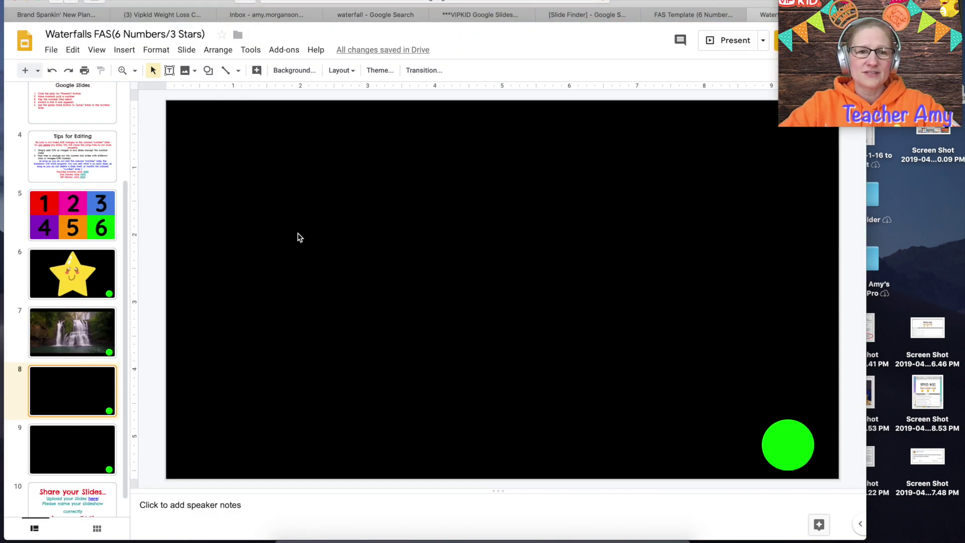
{"action": "key", "text": "super+v"}
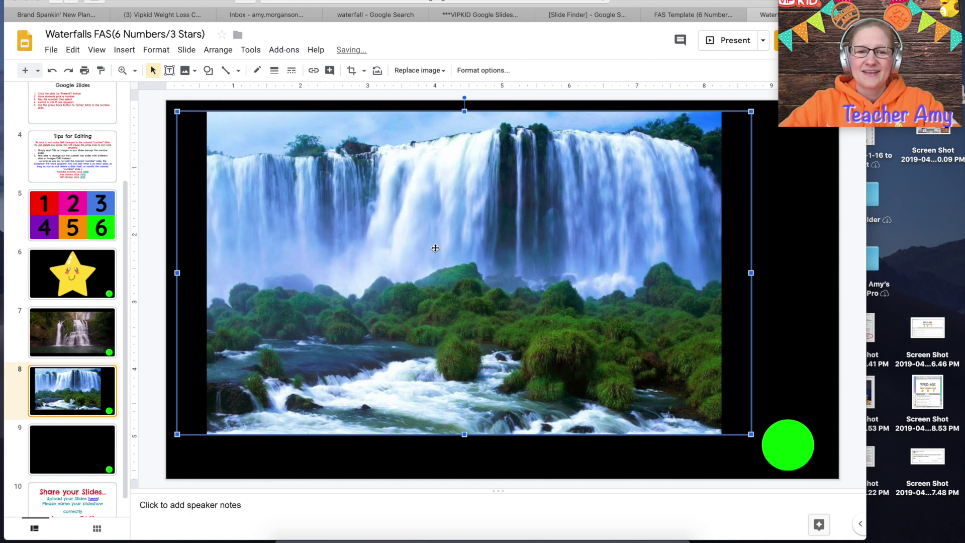
{"action": "left_click", "coordinate": [419, 245]}
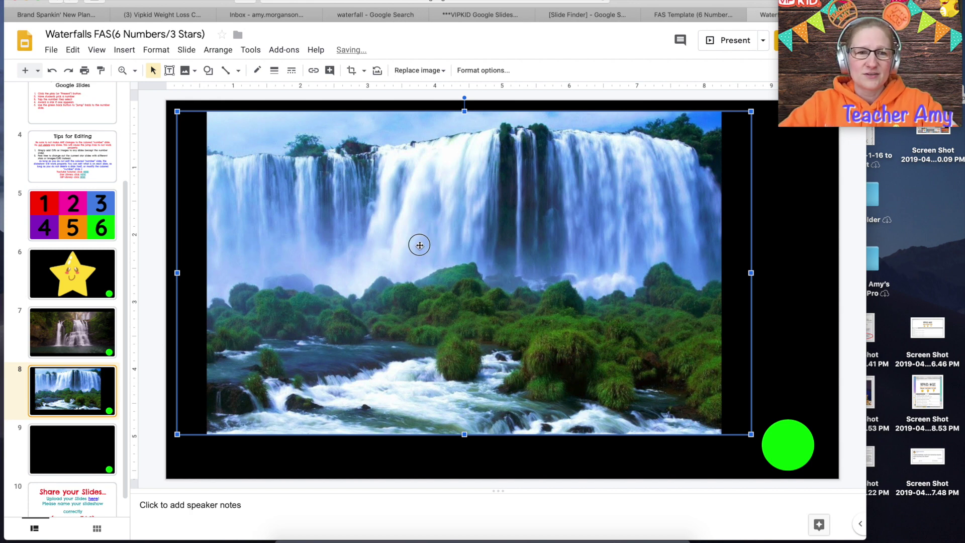
{"action": "left_click_drag", "start_coordinate": [419, 245], "coordinate": [408, 234]}
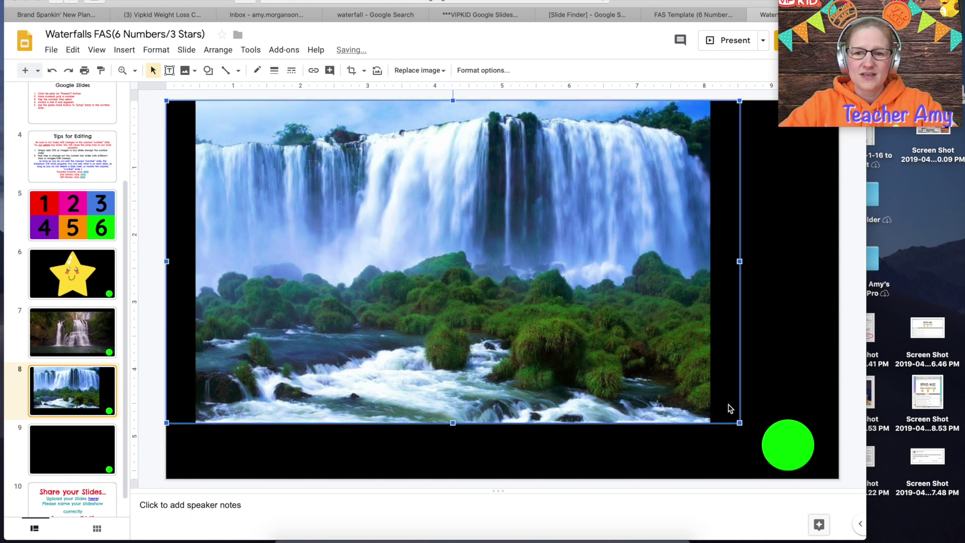
{"action": "left_click_drag", "start_coordinate": [739, 423], "coordinate": [837, 463]}
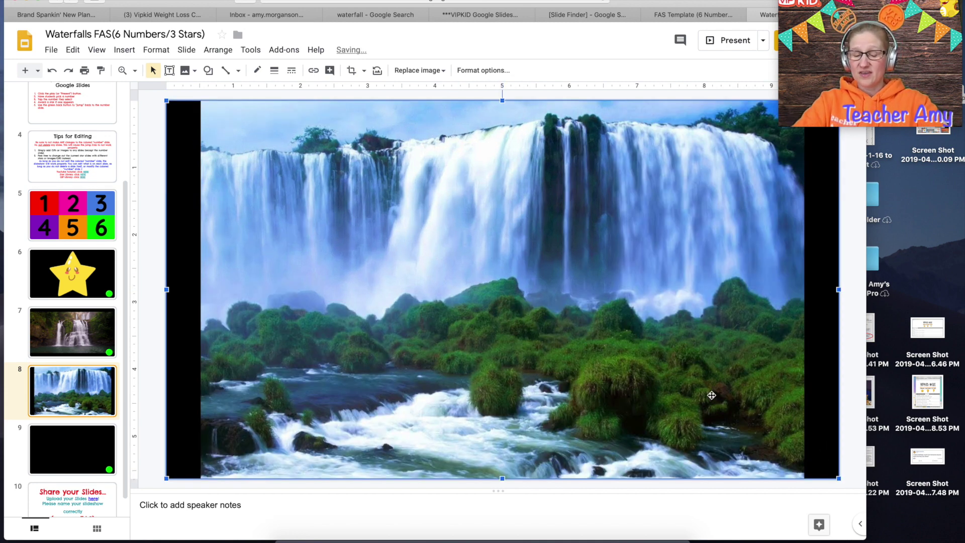
{"action": "key", "text": "cmd+v"}
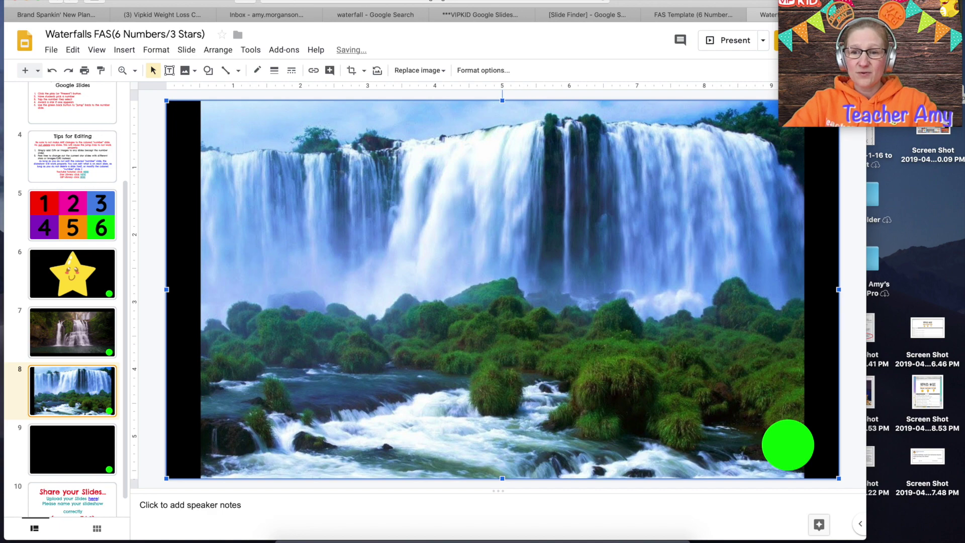
{"action": "left_click", "coordinate": [94, 444]}
Step: Copy the tiered waterfalls under green mountains photo from the waterfall results
{"action": "left_click", "coordinate": [396, 22]}
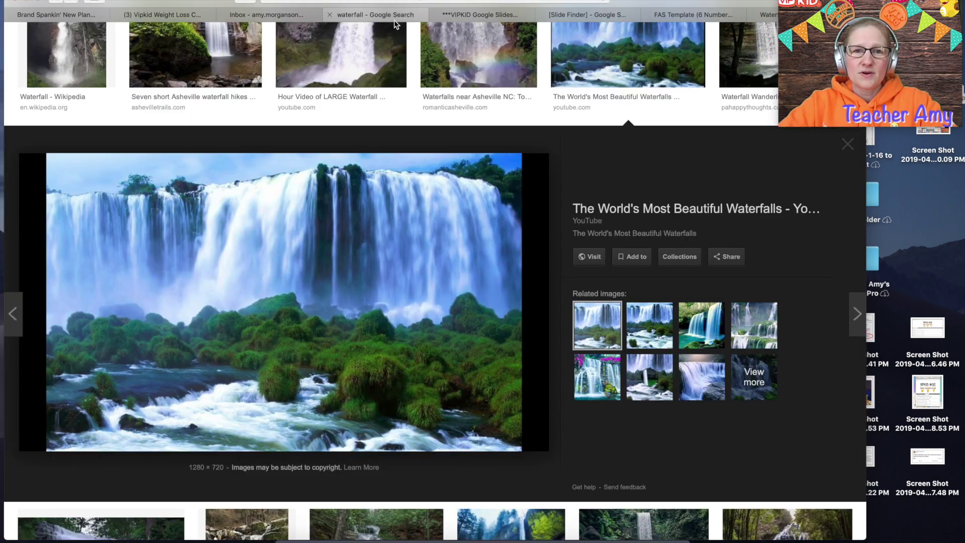
{"action": "scroll", "coordinate": [441, 271], "scroll_direction": "down", "scroll_amount": 5}
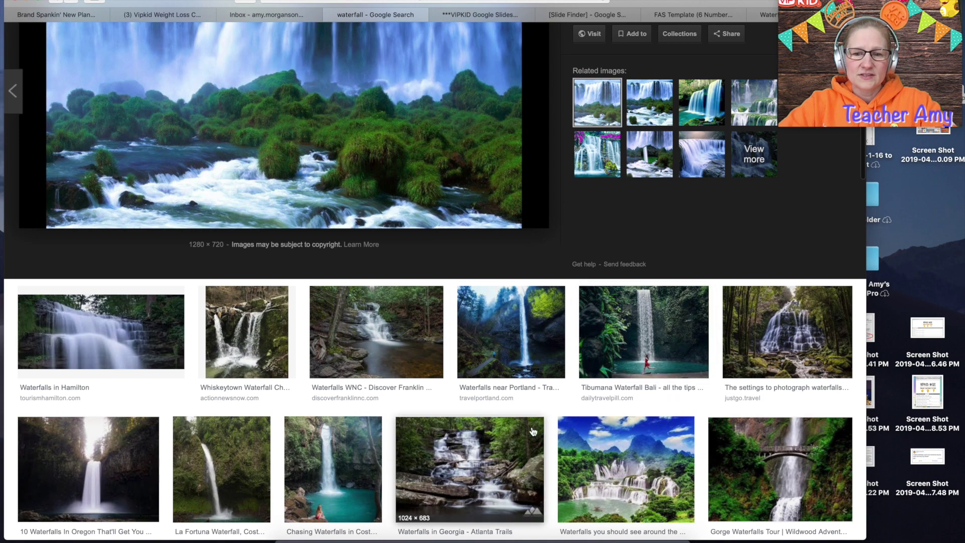
{"action": "scroll", "coordinate": [537, 349], "scroll_direction": "down", "scroll_amount": 3}
{"action": "left_click", "coordinate": [625, 392]}
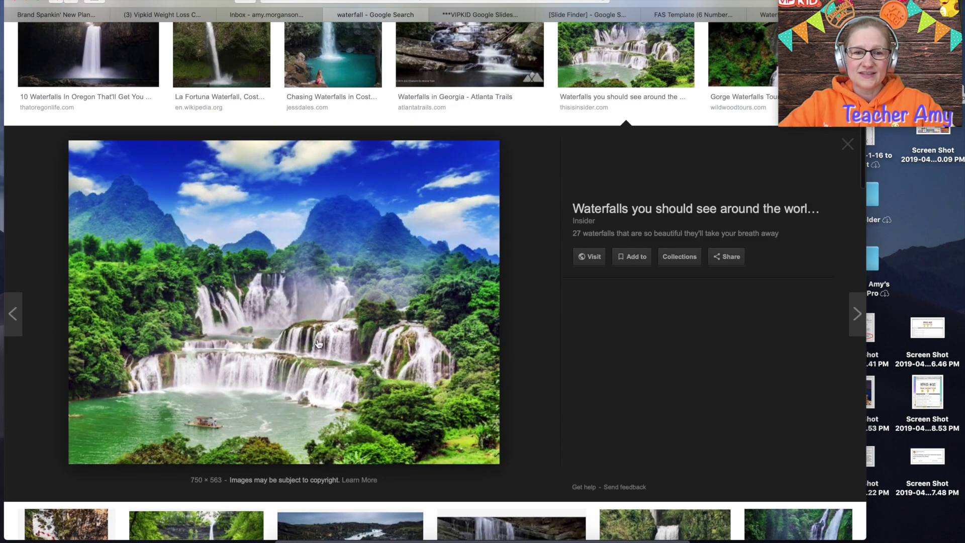
{"action": "right_click", "coordinate": [318, 344]}
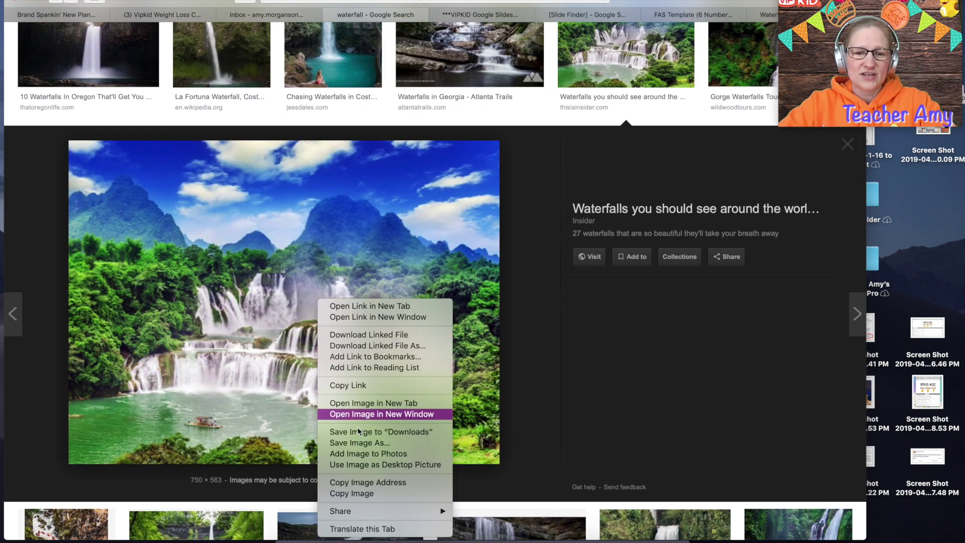
{"action": "left_click", "coordinate": [367, 495]}
Step: Paste the mountain waterfall photo onto slide 9, enlarge it to full height and centre it
{"action": "left_click", "coordinate": [766, 15]}
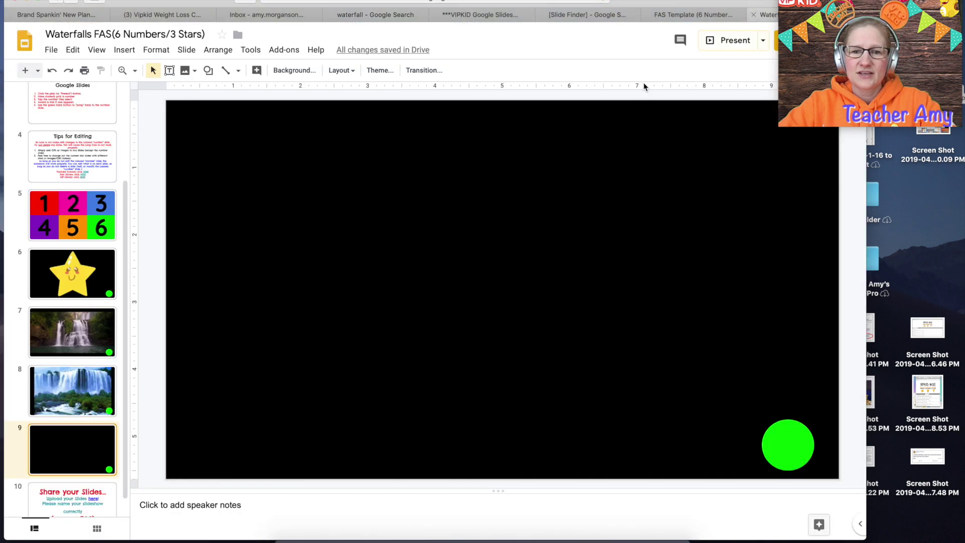
{"action": "key", "text": "super+v"}
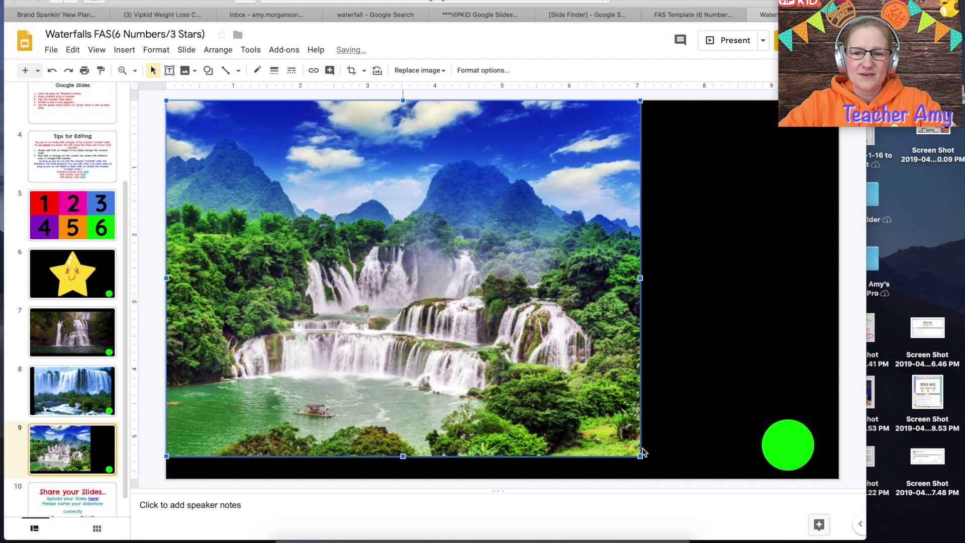
{"action": "left_click_drag", "start_coordinate": [638, 455], "coordinate": [670, 479]}
{"action": "left_click_drag", "start_coordinate": [627, 387], "coordinate": [701, 389]}
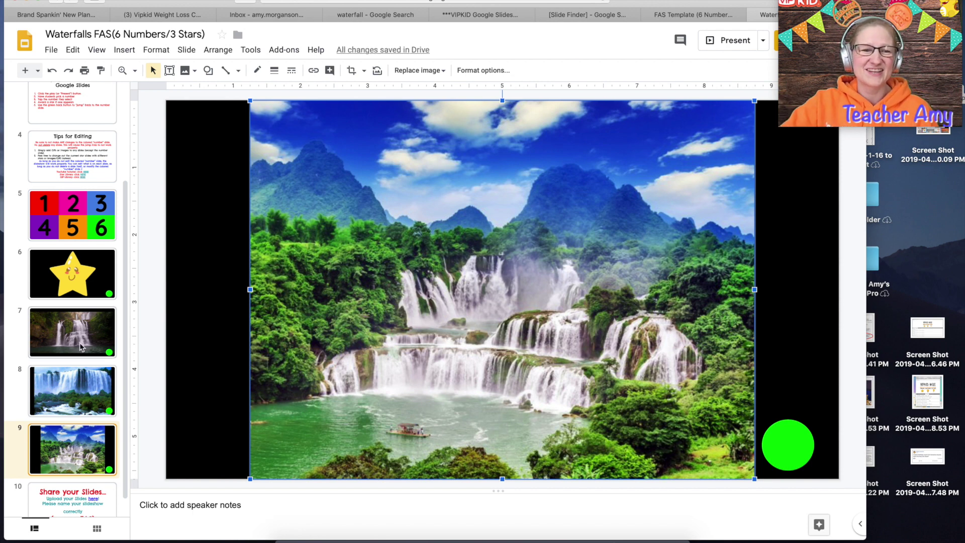
Step: Take a screenshot of slide 7 with the waterfall GIF using Cmd+Shift+4
{"action": "scroll", "coordinate": [80, 330], "scroll_direction": "up", "scroll_amount": 3}
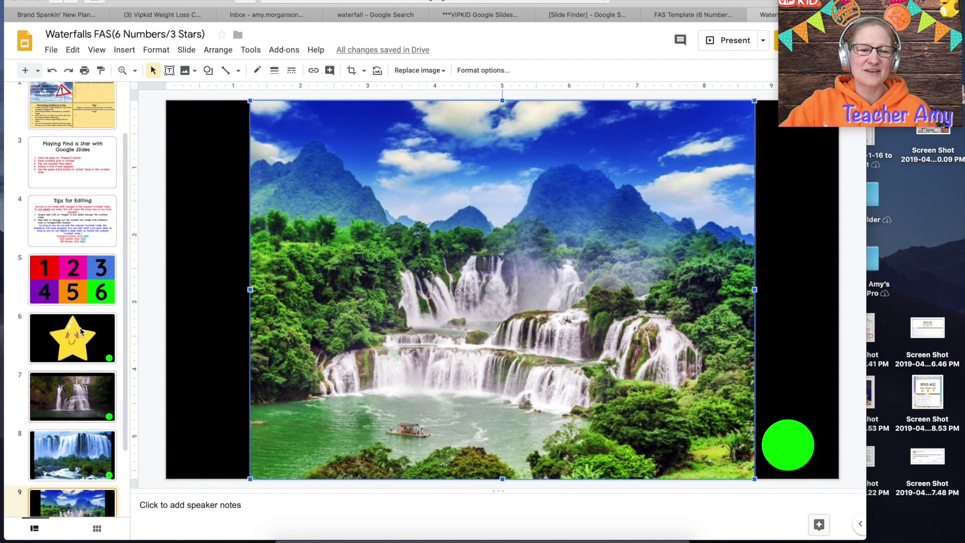
{"action": "scroll", "coordinate": [81, 407], "scroll_direction": "up", "scroll_amount": 1}
{"action": "left_click", "coordinate": [80, 407]}
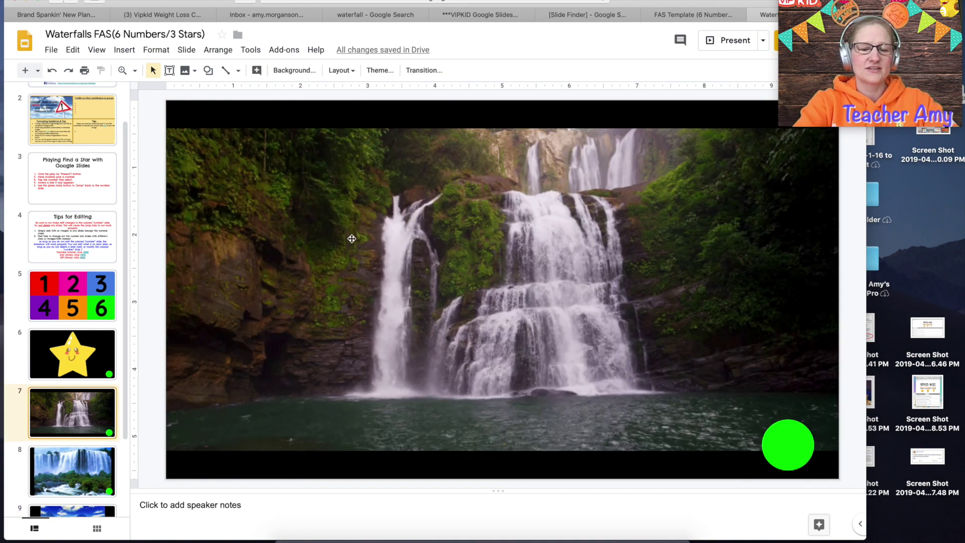
{"action": "key", "text": "super+shift+4"}
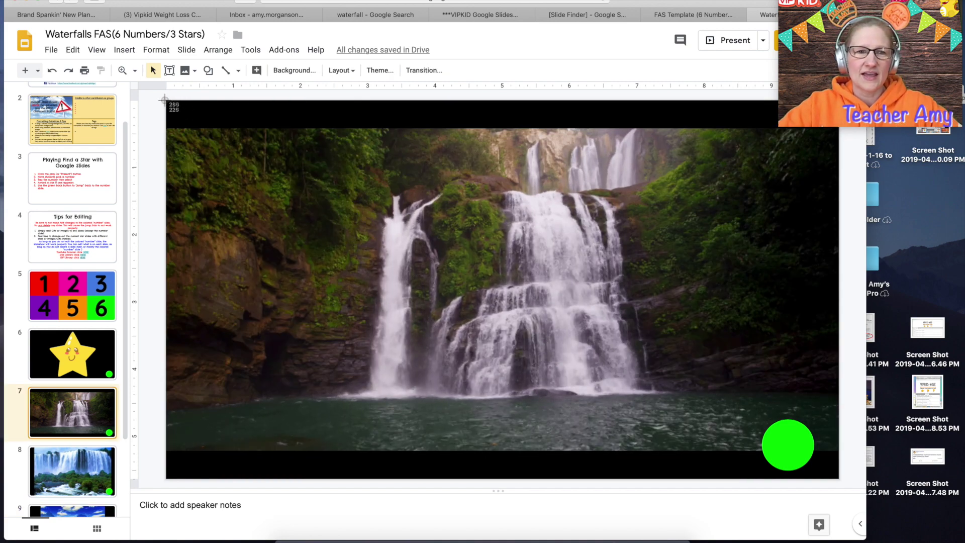
{"action": "left_click_drag", "start_coordinate": [164, 101], "coordinate": [839, 477]}
Step: Replace the cover's Add a Preview Image placeholder with the new screenshot from the Desktop
{"action": "scroll", "coordinate": [68, 201], "scroll_direction": "up", "scroll_amount": 2}
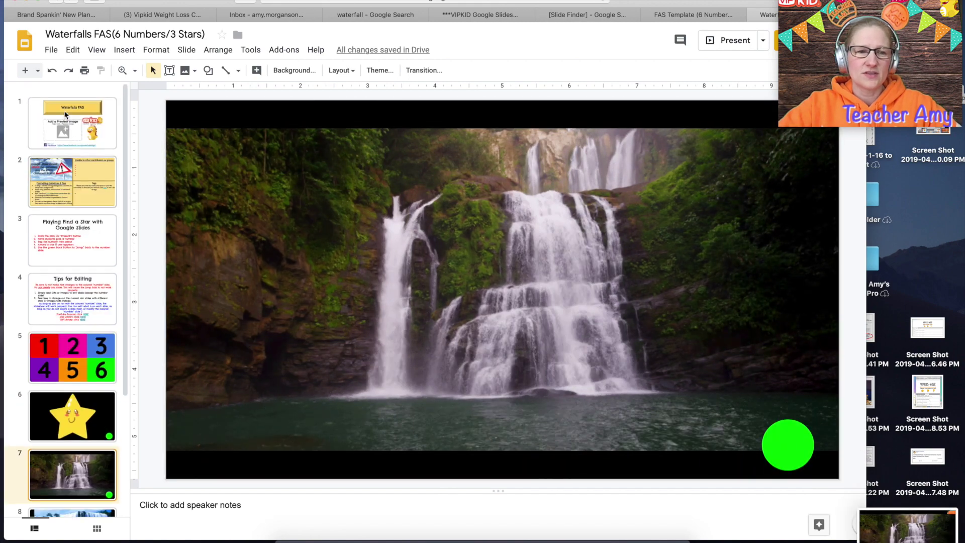
{"action": "left_click", "coordinate": [66, 139]}
{"action": "left_click", "coordinate": [367, 297]}
{"action": "right_click", "coordinate": [367, 300]}
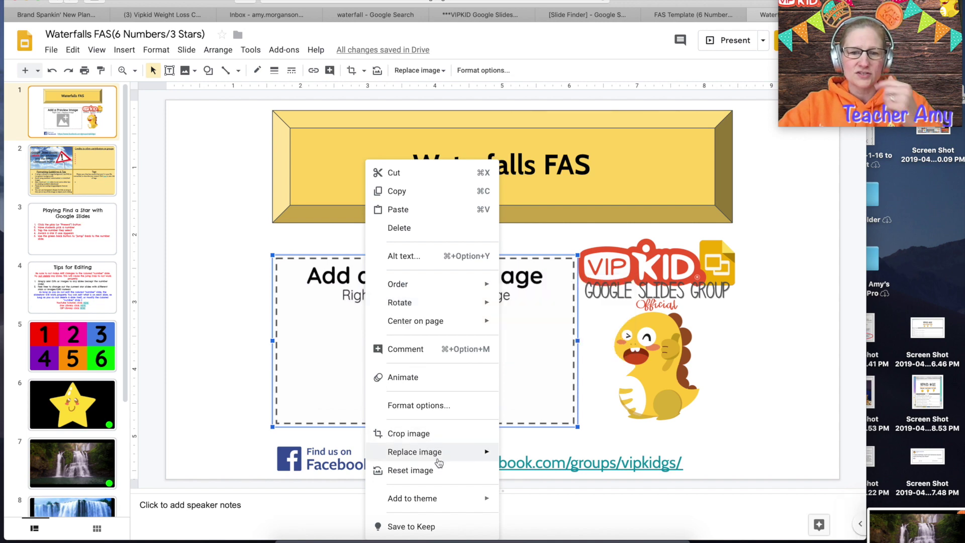
{"action": "mouse_move", "coordinate": [457, 459]}
{"action": "left_click", "coordinate": [574, 354]}
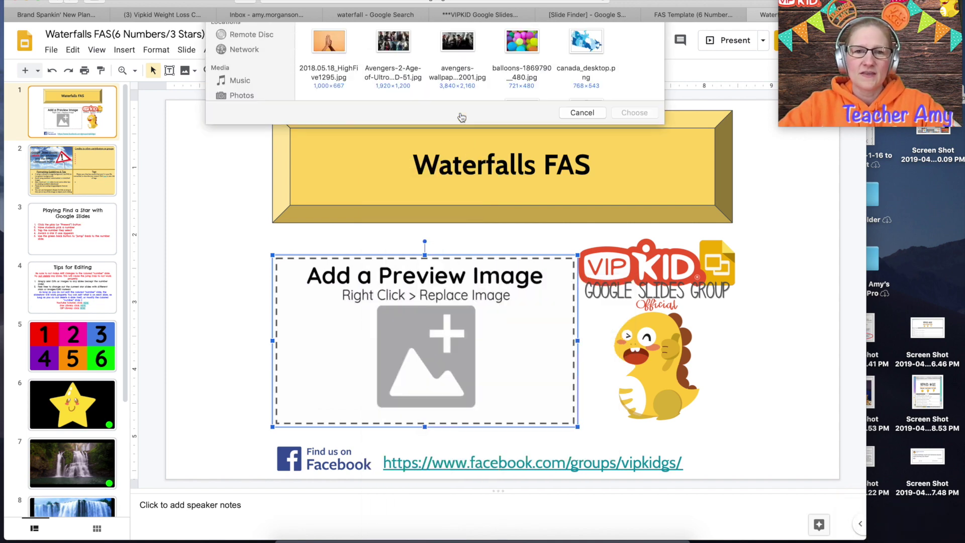
{"action": "left_click", "coordinate": [244, 113]}
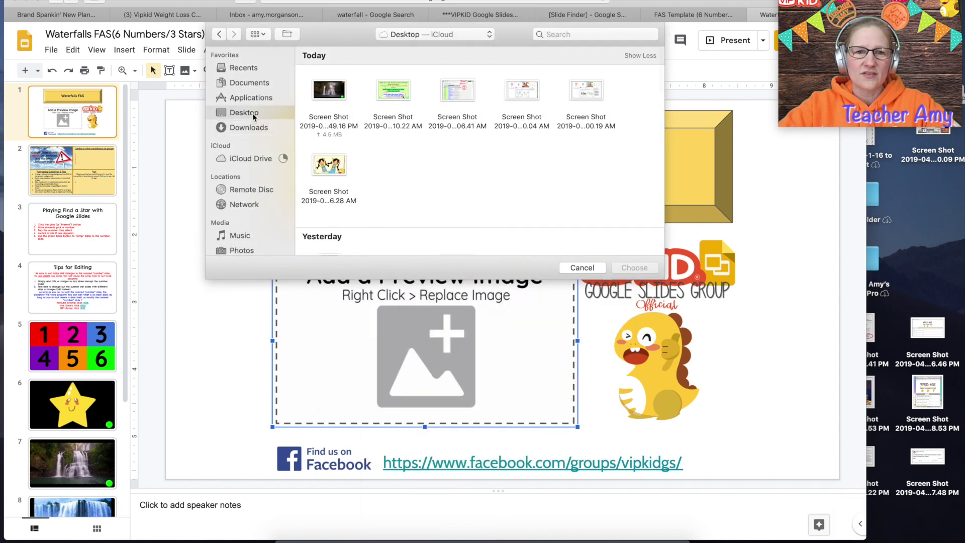
{"action": "double_click", "coordinate": [333, 92]}
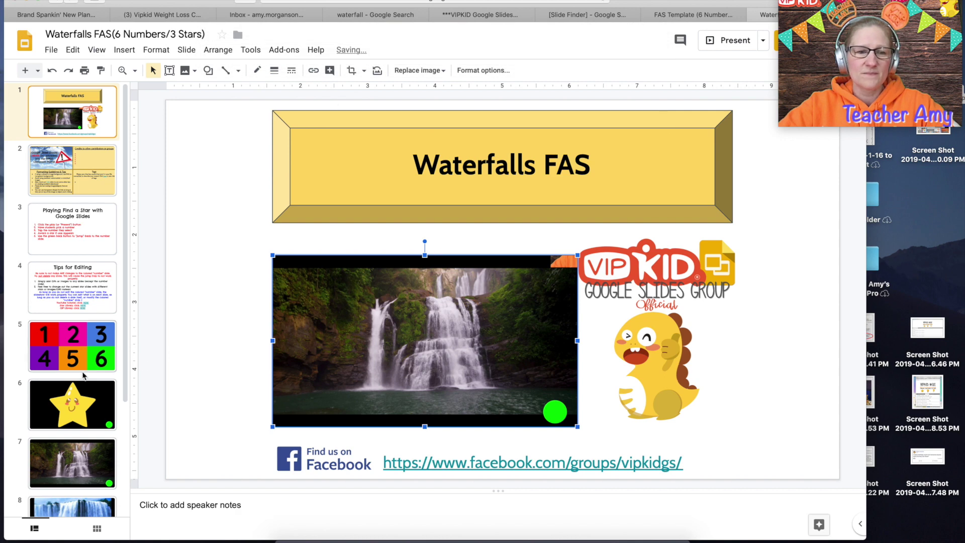
{"action": "scroll", "coordinate": [83, 375], "scroll_direction": "down", "scroll_amount": 5}
{"action": "left_click", "coordinate": [83, 487]}
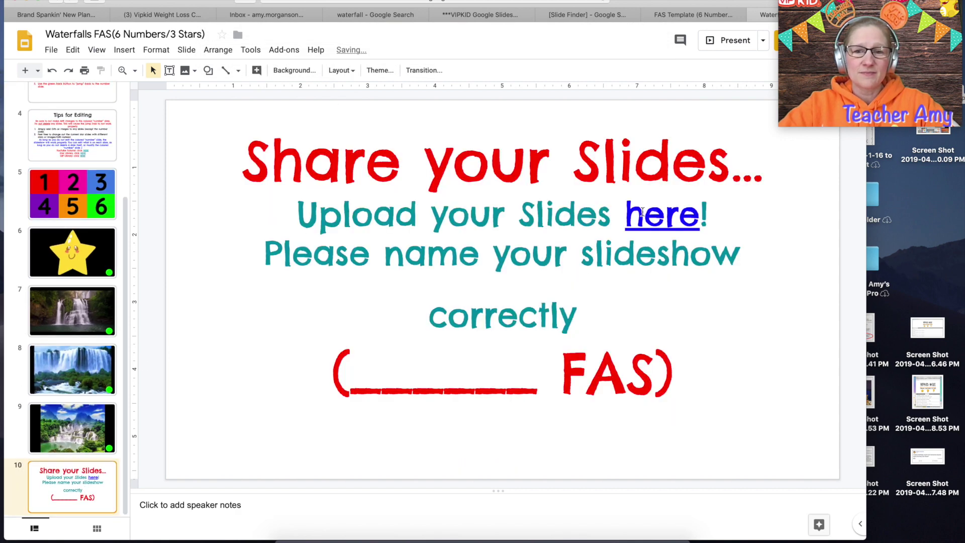
Step: Check the 'here' upload link on slide 10, then return through slide 9 to slide 8
{"action": "left_click", "coordinate": [682, 216]}
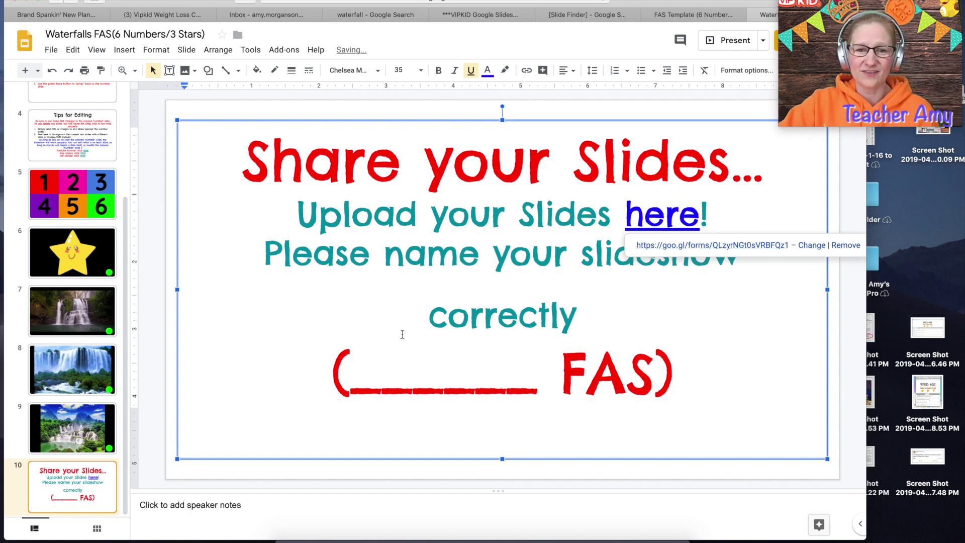
{"action": "key", "text": "Page_Up"}
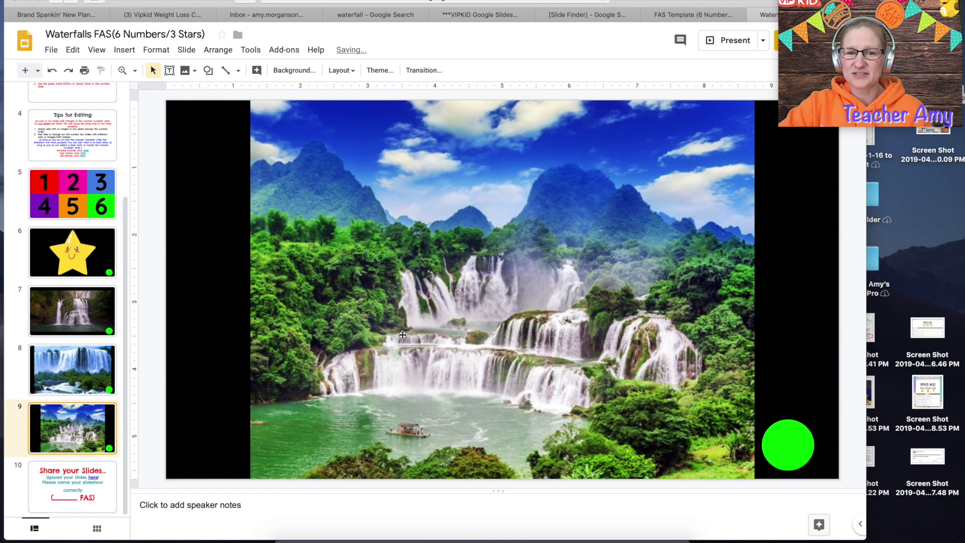
{"action": "key", "text": "Page_Up"}
{"action": "scroll", "coordinate": [69, 254], "scroll_direction": "up", "scroll_amount": 5}
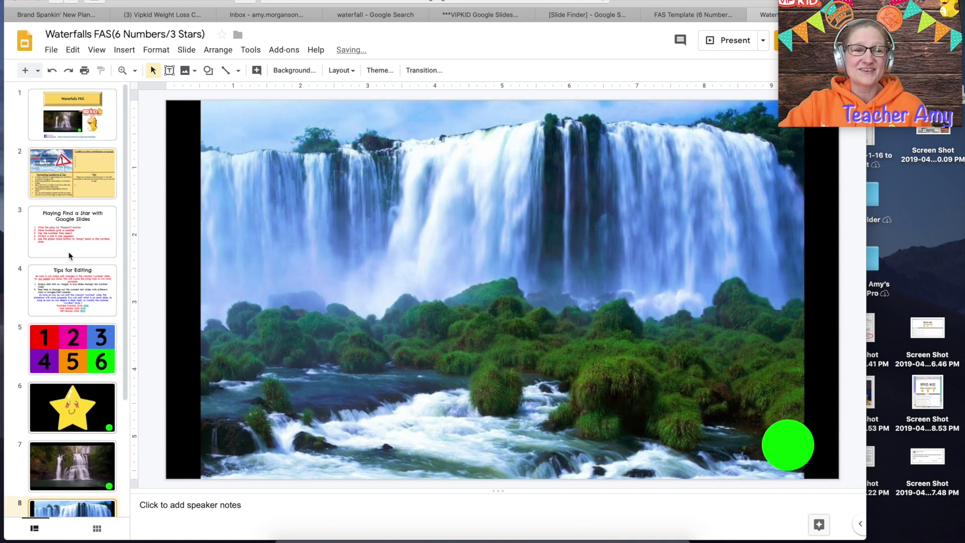